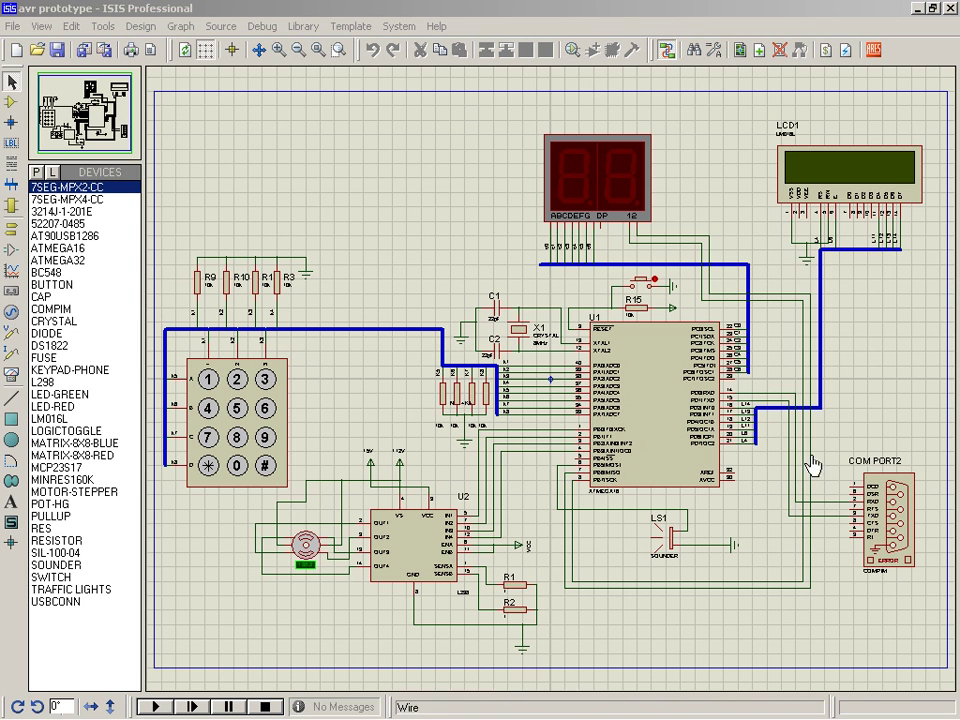
Step: Bring the MATLAB final_project.m editor forward, then open the MATLAB project folder in Explorer
{"action": "mouse_move", "coordinate": [615, 707]}
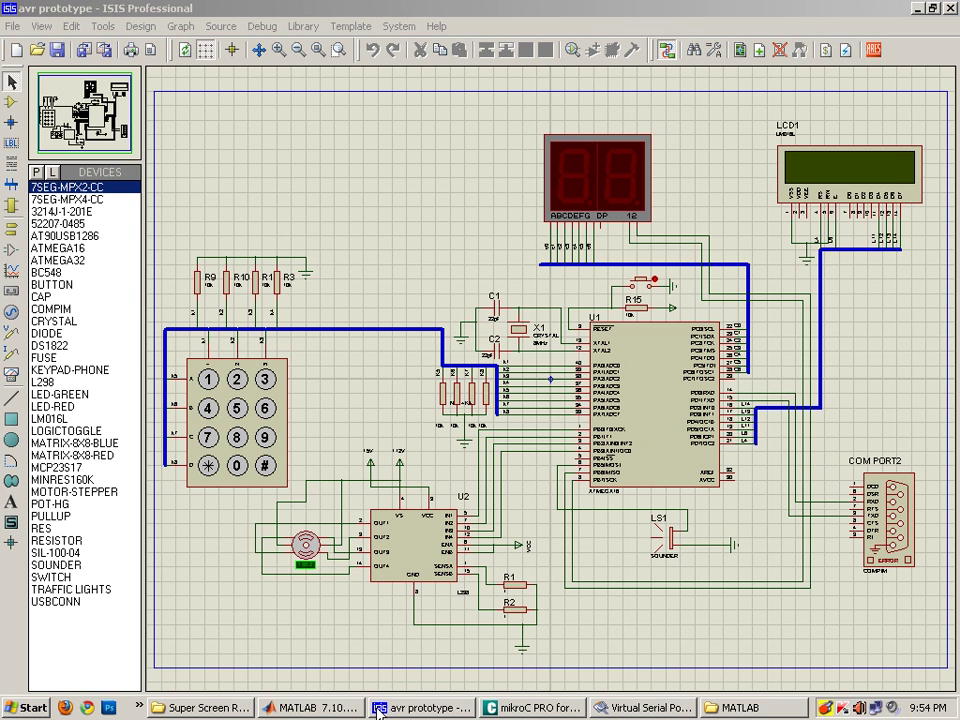
{"action": "left_click", "coordinate": [318, 708]}
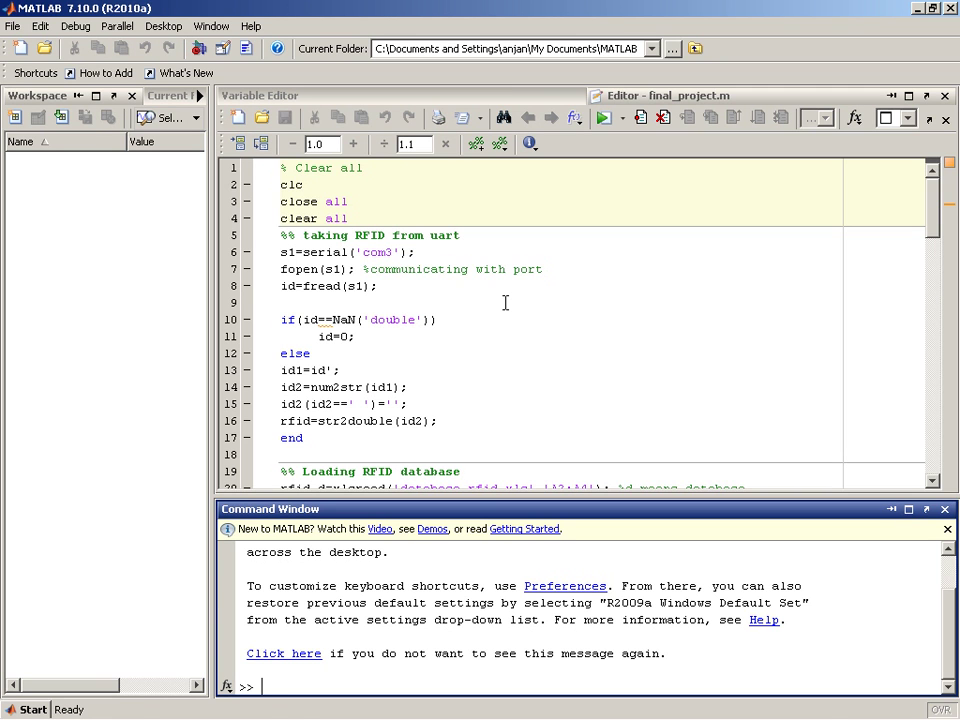
{"action": "mouse_move", "coordinate": [434, 711]}
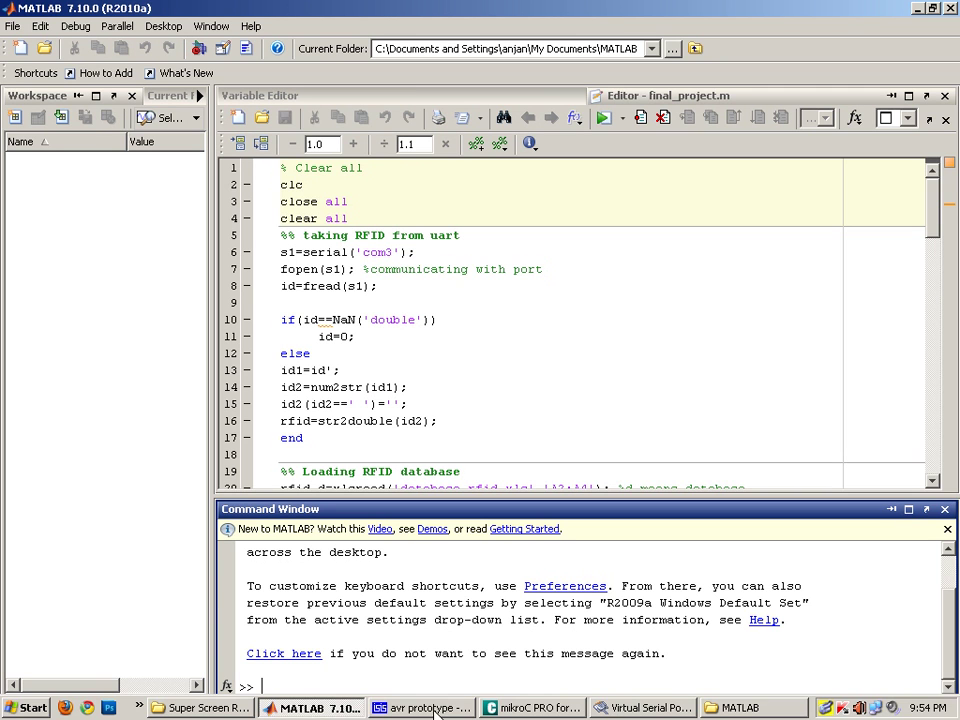
{"action": "left_click", "coordinate": [745, 708]}
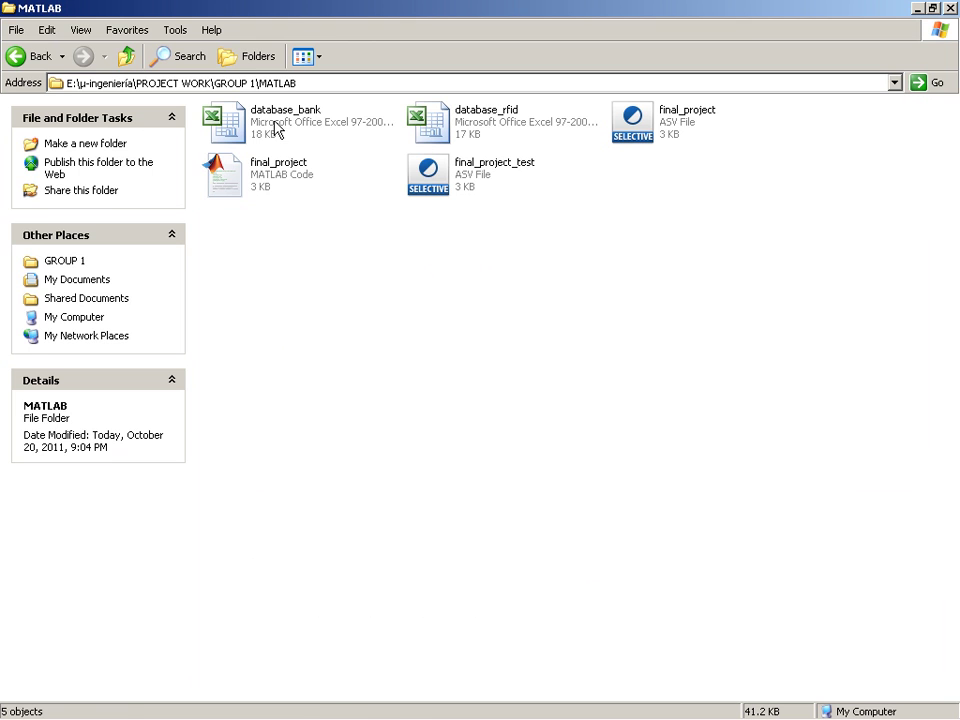
Step: Open database_rfid.xls and review the RFIDs in A2–A4 and the car's payment of 200
{"action": "double_click", "coordinate": [452, 126]}
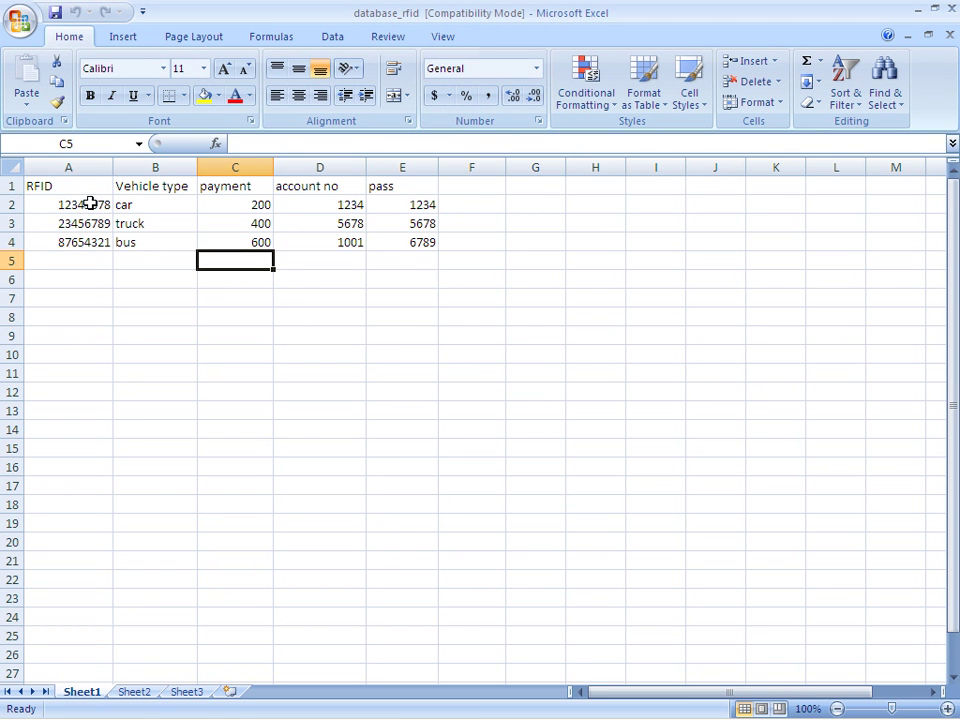
{"action": "left_click", "coordinate": [90, 204]}
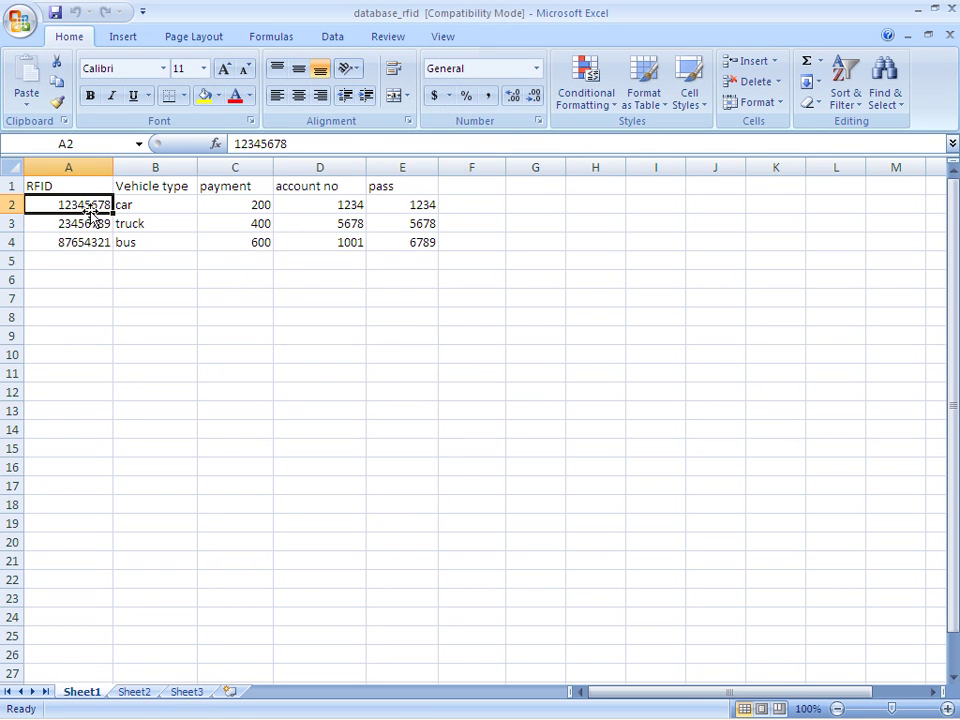
{"action": "left_click", "coordinate": [90, 223]}
{"action": "left_click", "coordinate": [88, 242]}
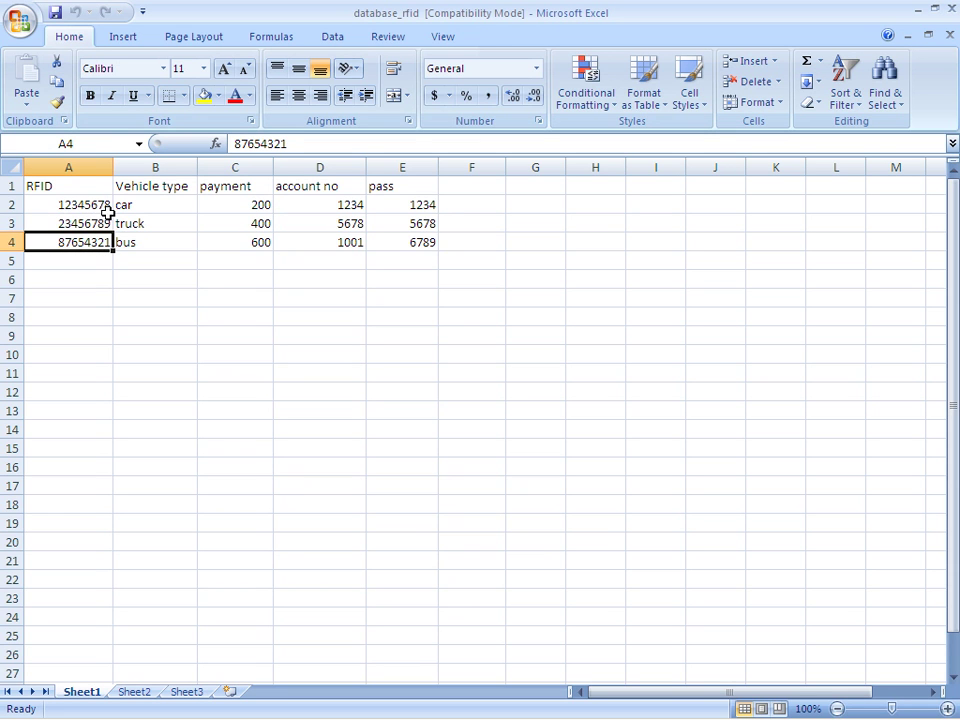
{"action": "left_click", "coordinate": [107, 210]}
{"action": "left_click_drag", "start_coordinate": [212, 216], "coordinate": [252, 206]}
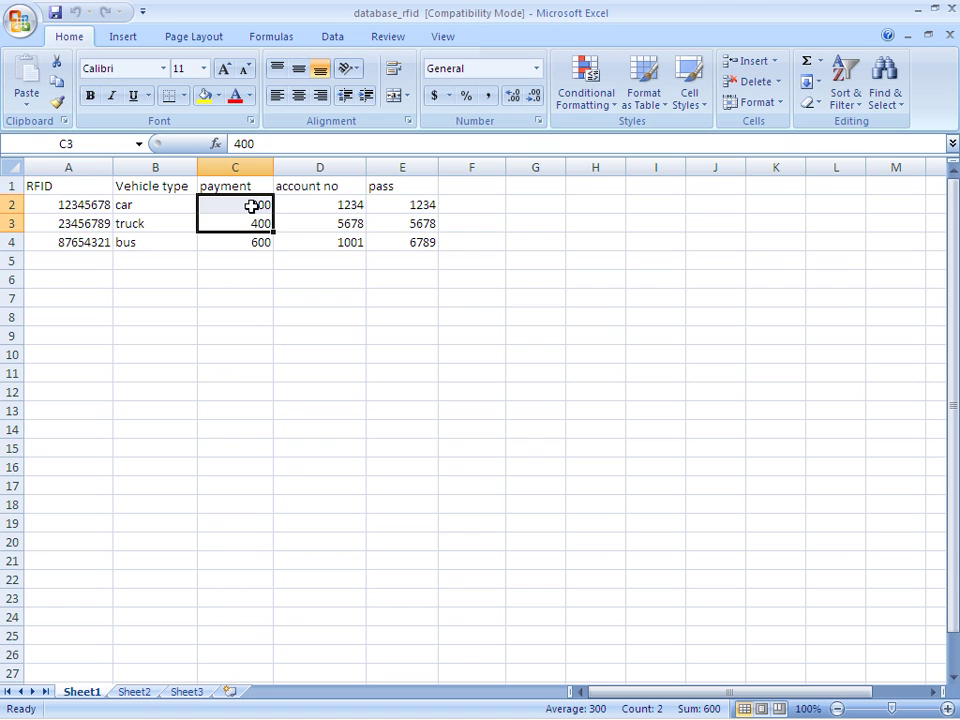
{"action": "left_click", "coordinate": [252, 206]}
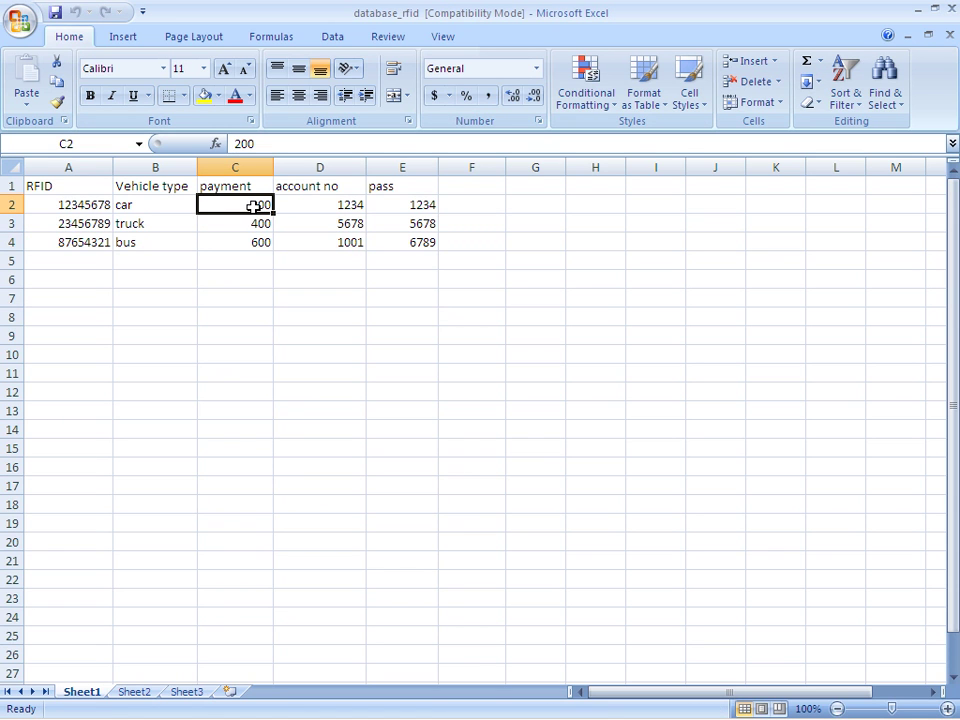
{"action": "left_click", "coordinate": [917, 9]}
Step: Open database_bank.xls, check the first account's amount in C2, close both workbooks, and return to the schematic
{"action": "double_click", "coordinate": [290, 130]}
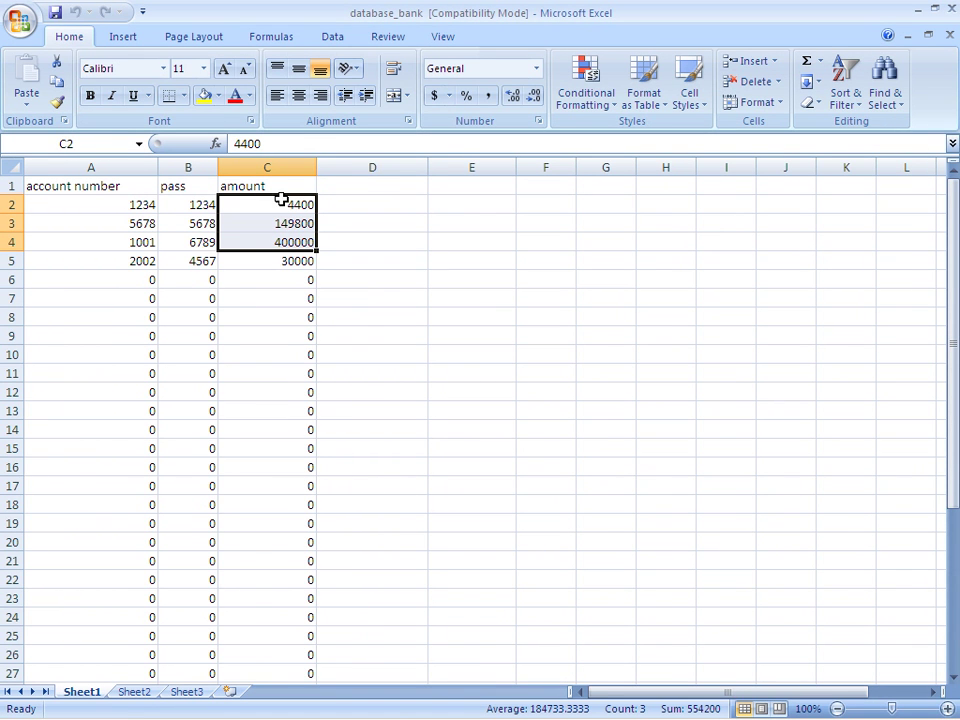
{"action": "left_click", "coordinate": [289, 204]}
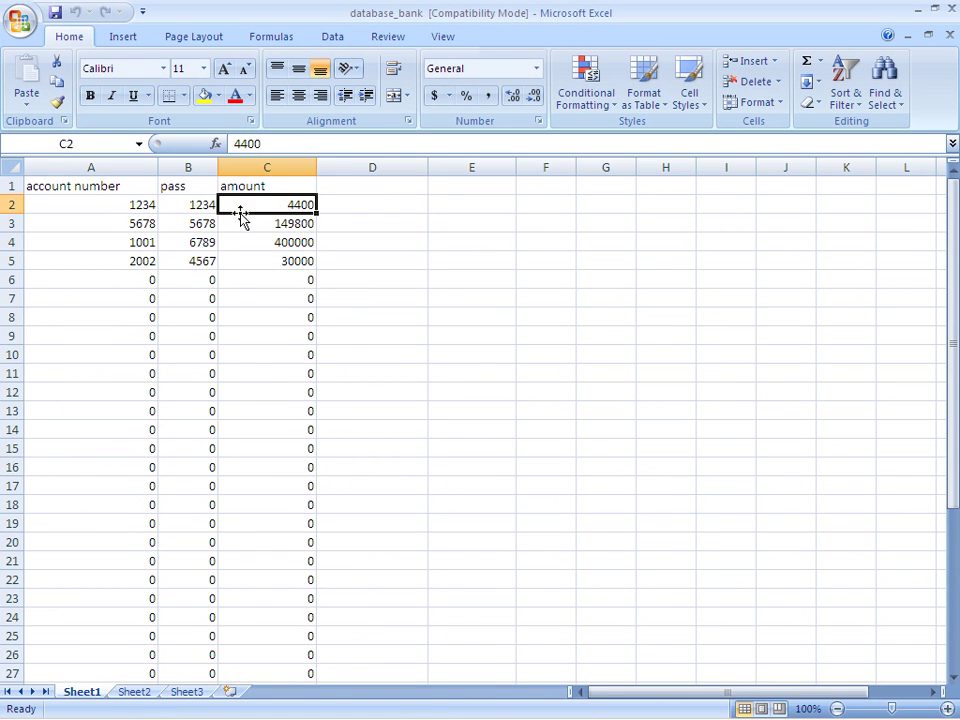
{"action": "left_click", "coordinate": [953, 10]}
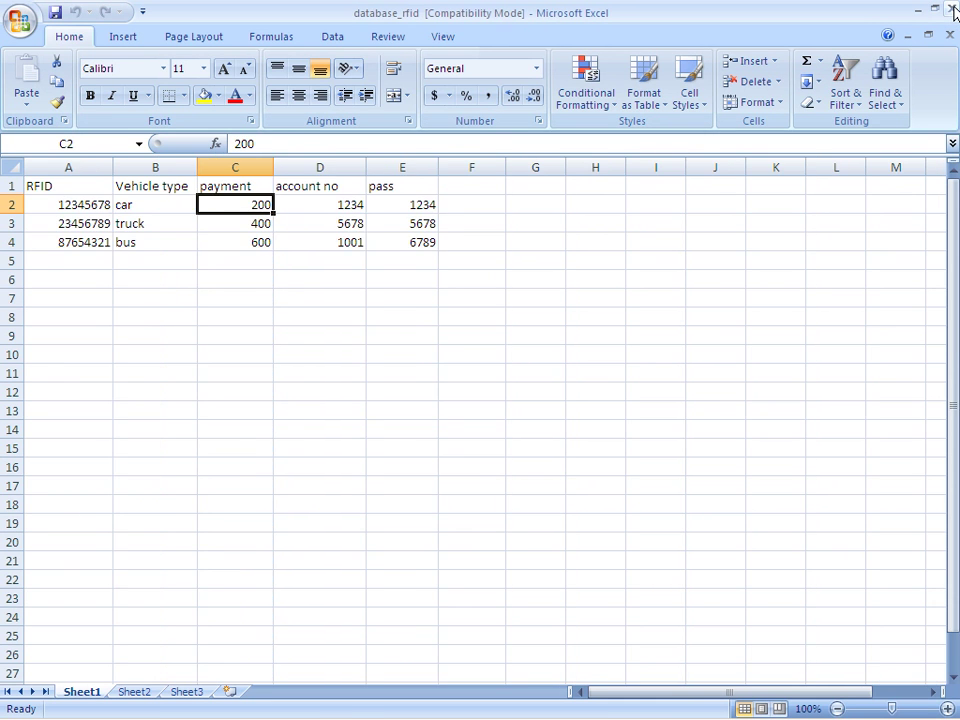
{"action": "left_click", "coordinate": [950, 8]}
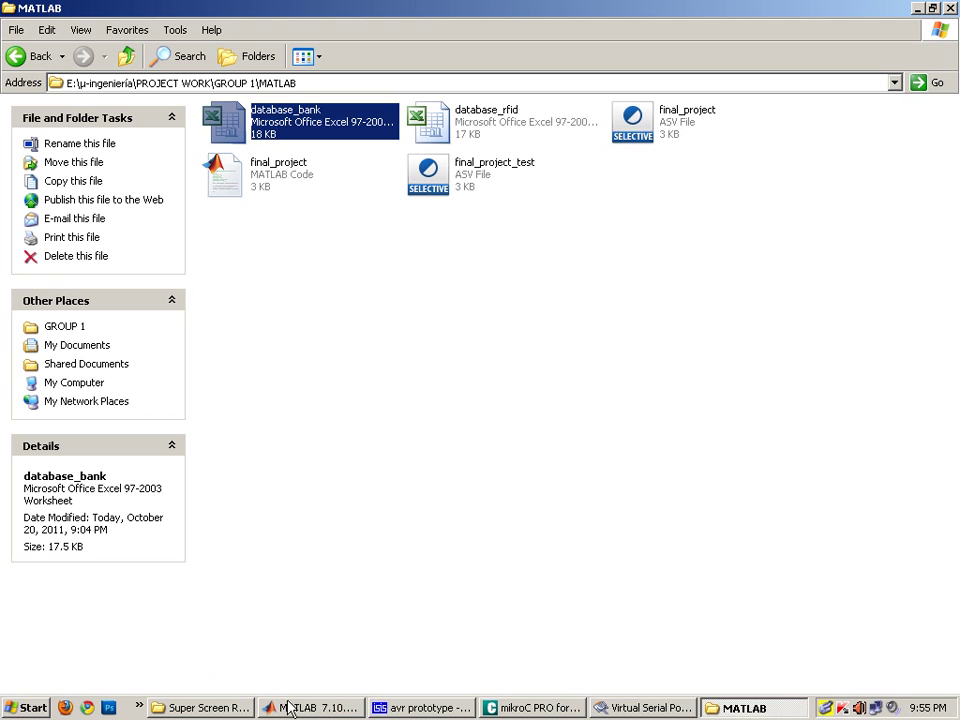
{"action": "left_click", "coordinate": [393, 708]}
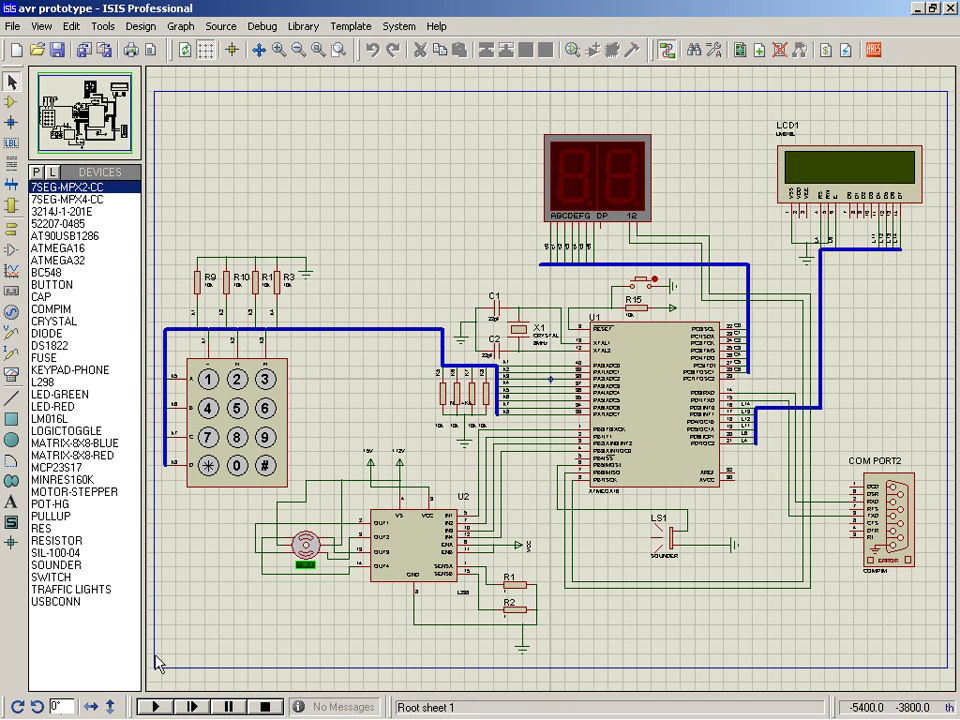
Step: Start the simulation with Play and key the vehicle ID digits on the simulated keypad
{"action": "left_click", "coordinate": [160, 706]}
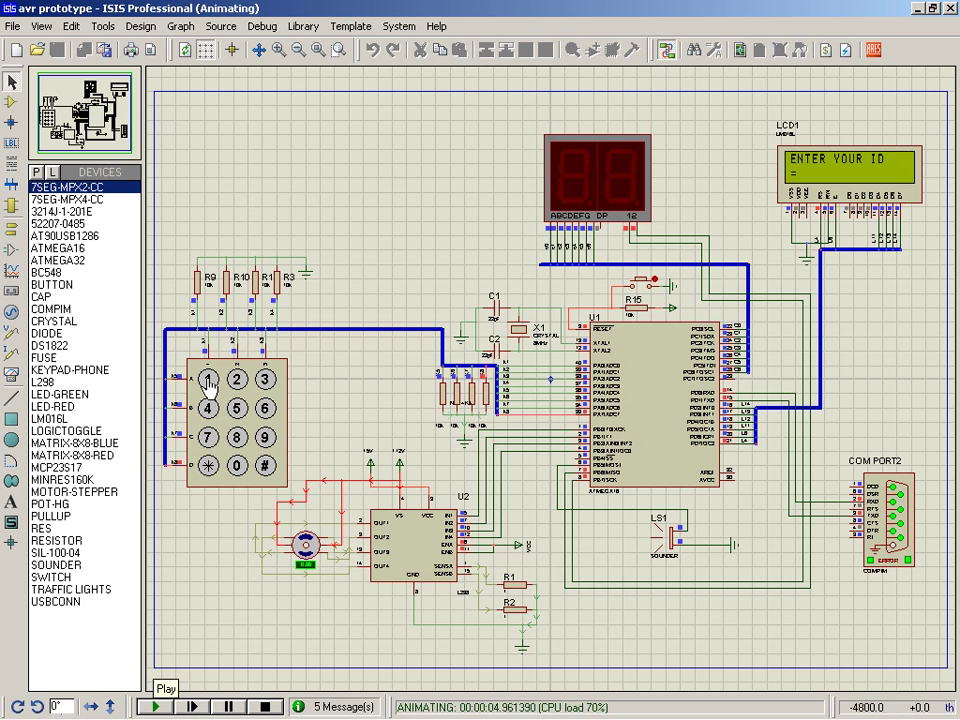
{"action": "left_click", "coordinate": [209, 382]}
{"action": "left_click", "coordinate": [237, 384]}
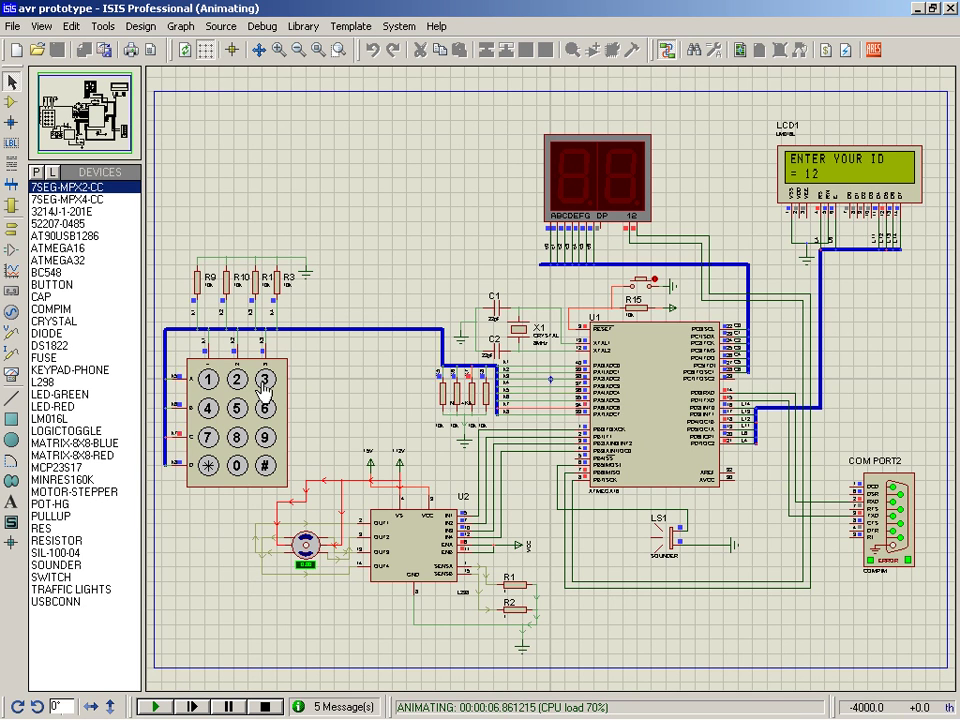
{"action": "left_click", "coordinate": [212, 411]}
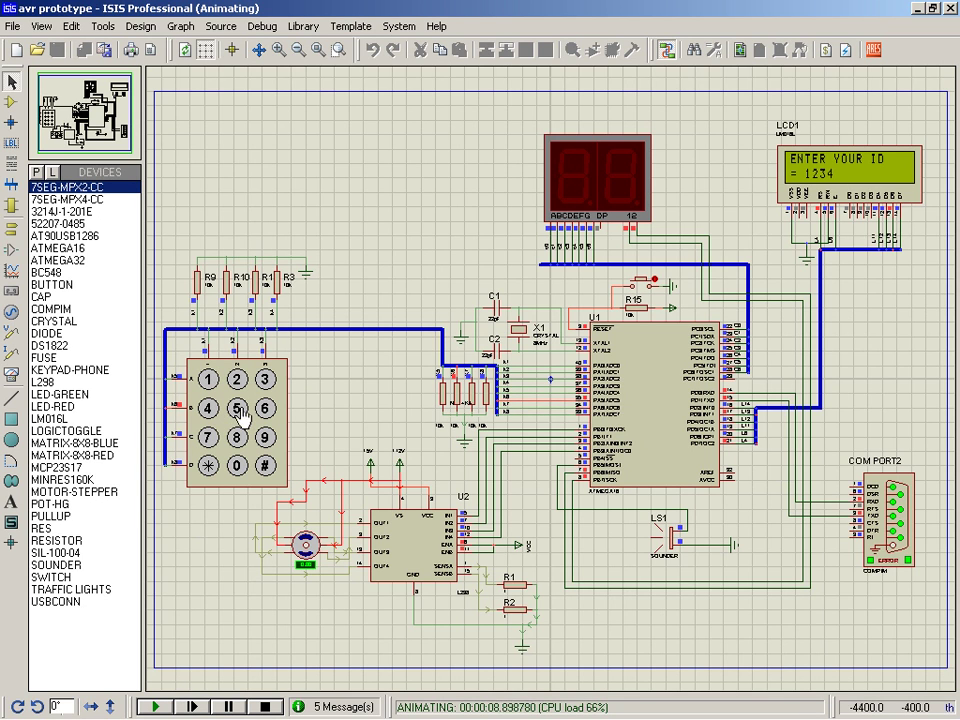
{"action": "left_click", "coordinate": [237, 409]}
{"action": "left_click", "coordinate": [266, 409]}
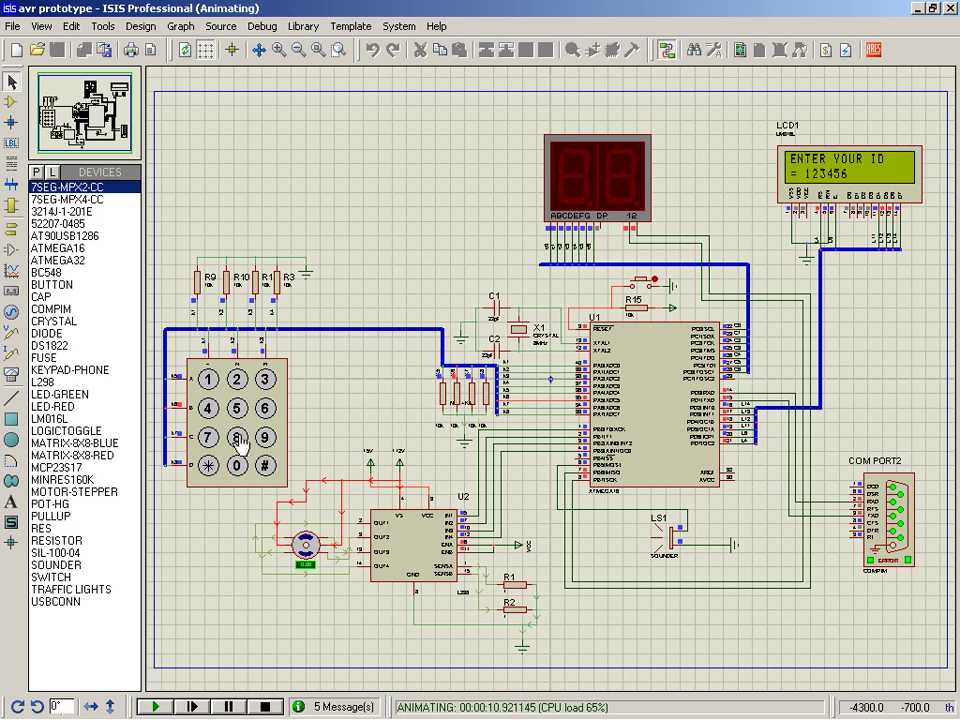
{"action": "left_click", "coordinate": [207, 439]}
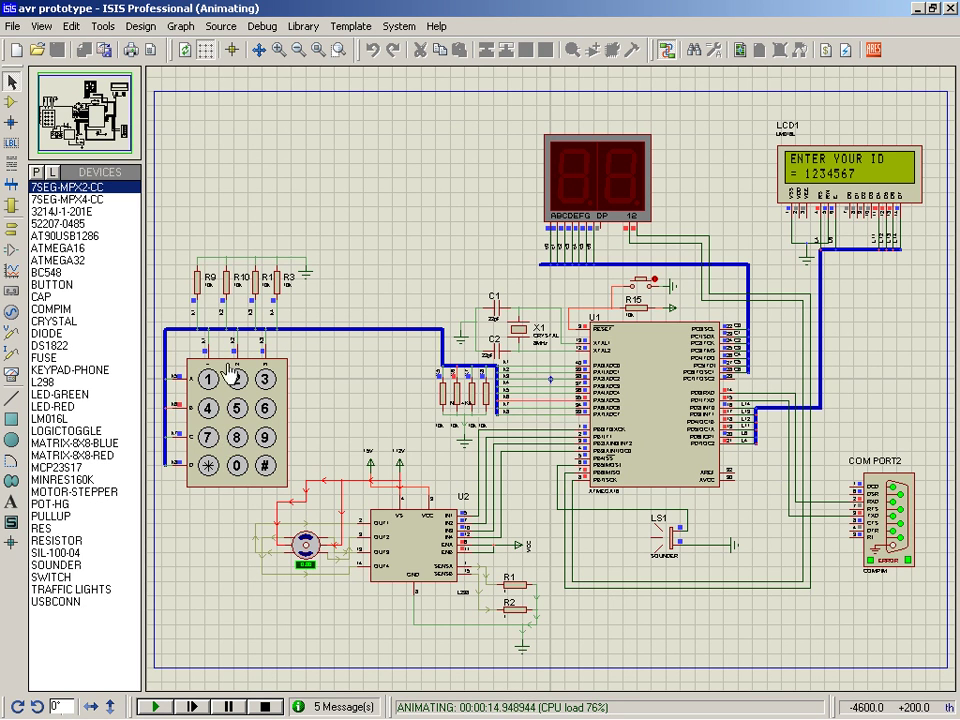
Step: Bring MATLAB forward and run final_project.m, dismissing the file-not-found warning
{"action": "mouse_move", "coordinate": [210, 715]}
{"action": "left_click", "coordinate": [324, 705]}
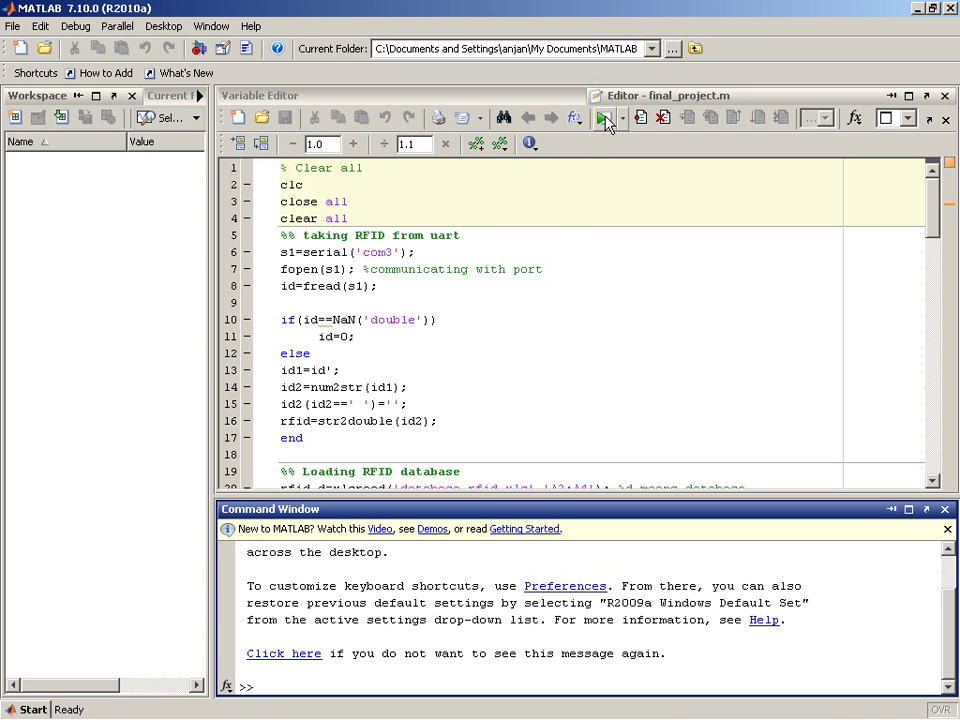
{"action": "left_click", "coordinate": [603, 119]}
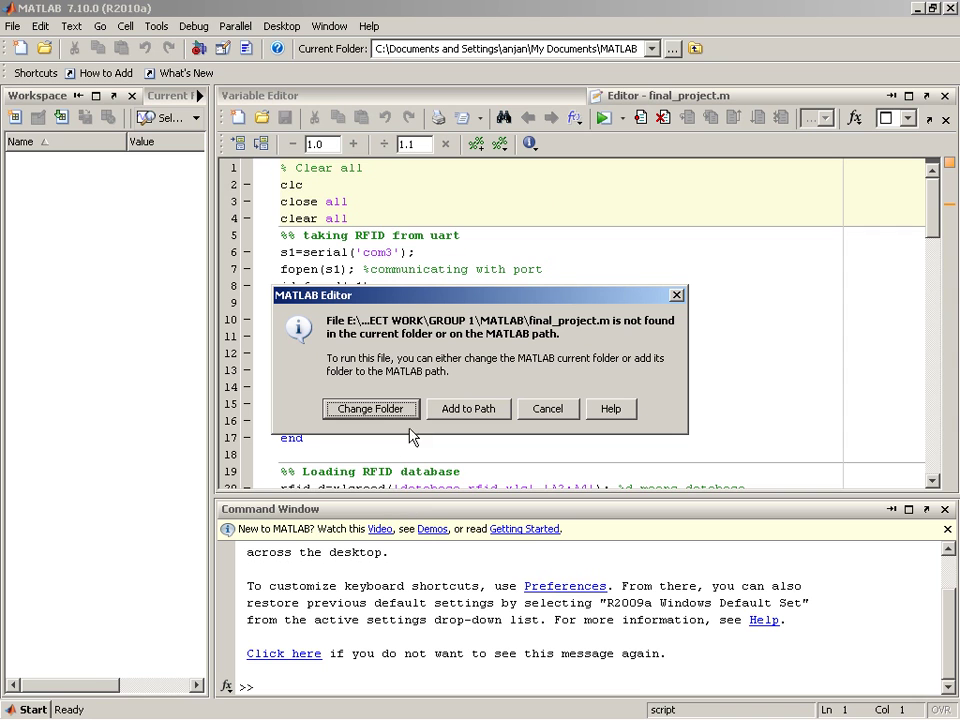
{"action": "left_click", "coordinate": [555, 408]}
Step: Make the GROUP 1 project folder current, rerun final_project.m, and return to the simulation
{"action": "left_click", "coordinate": [670, 49]}
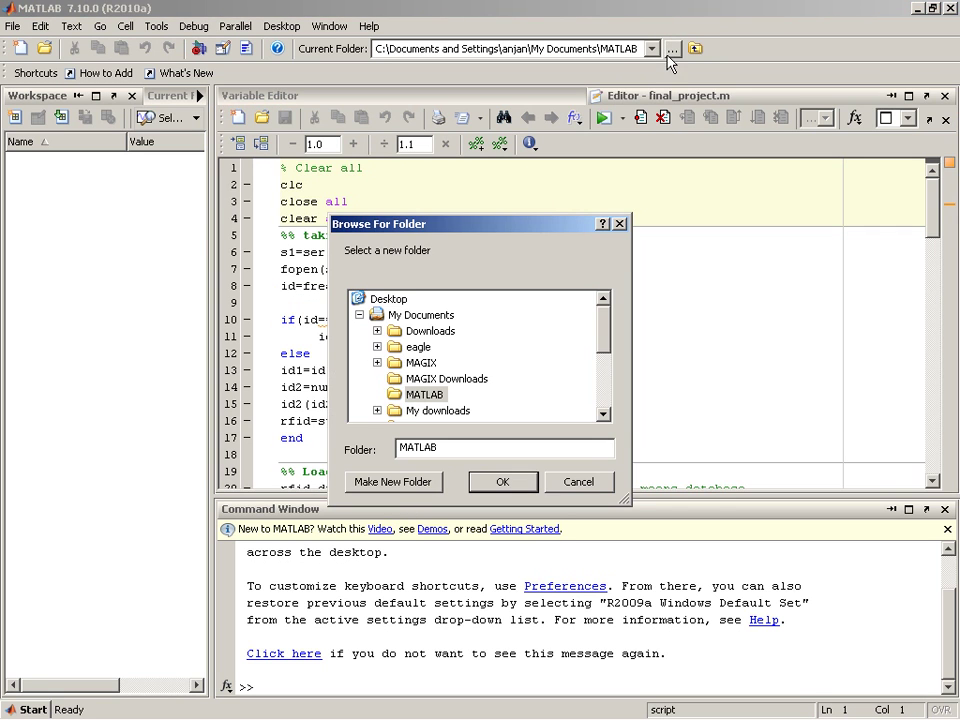
{"action": "left_click", "coordinate": [619, 223]}
{"action": "left_click", "coordinate": [651, 49]}
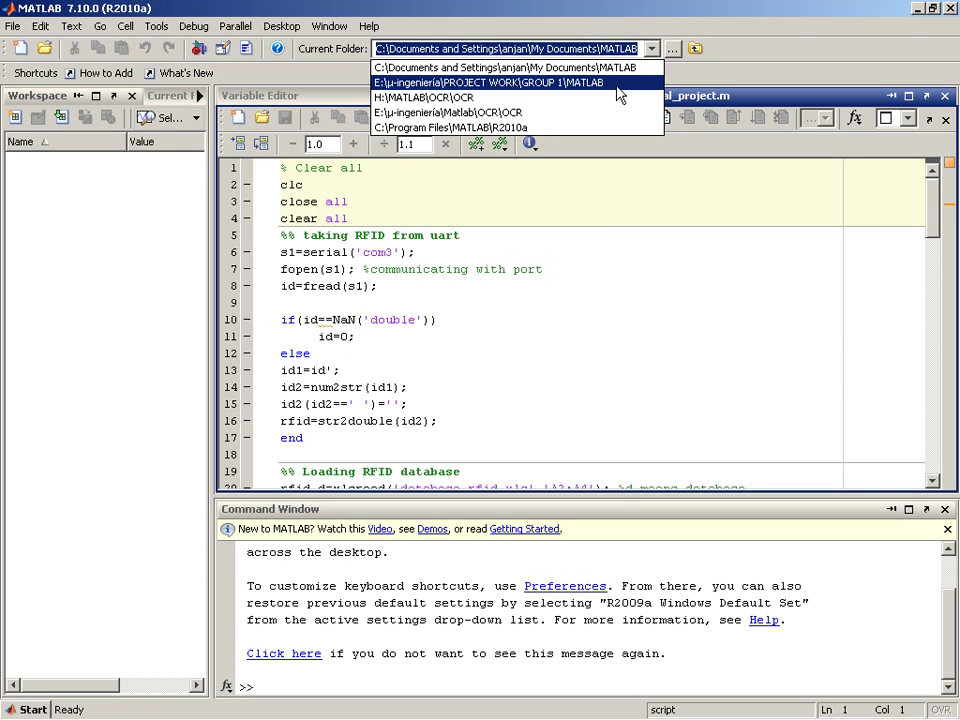
{"action": "left_click", "coordinate": [632, 80]}
{"action": "left_click", "coordinate": [604, 120]}
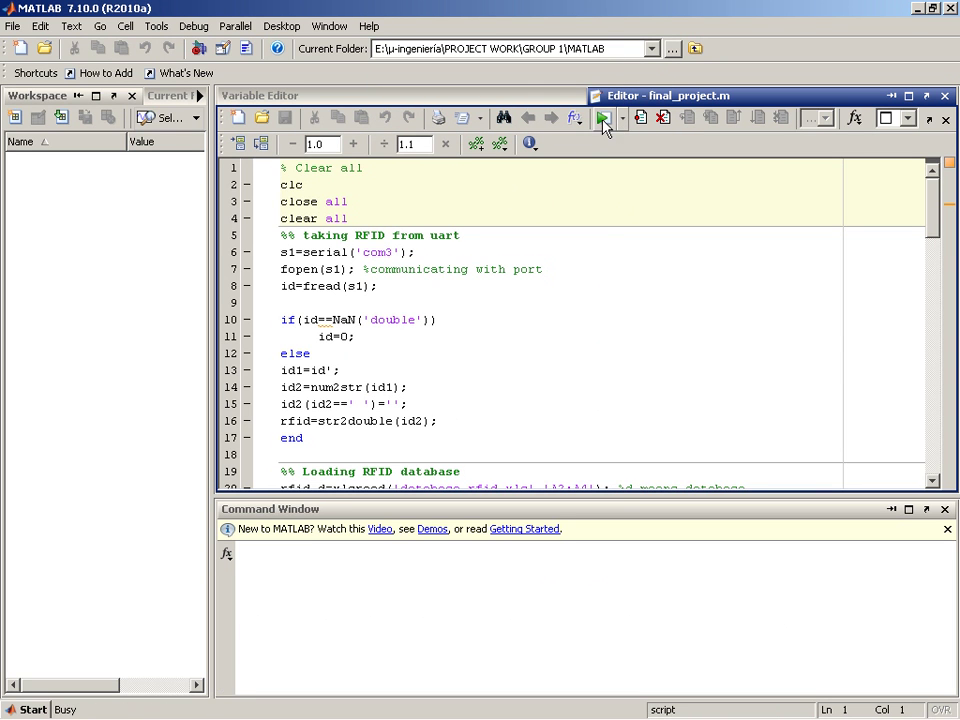
{"action": "mouse_move", "coordinate": [256, 704]}
{"action": "left_click", "coordinate": [420, 707]}
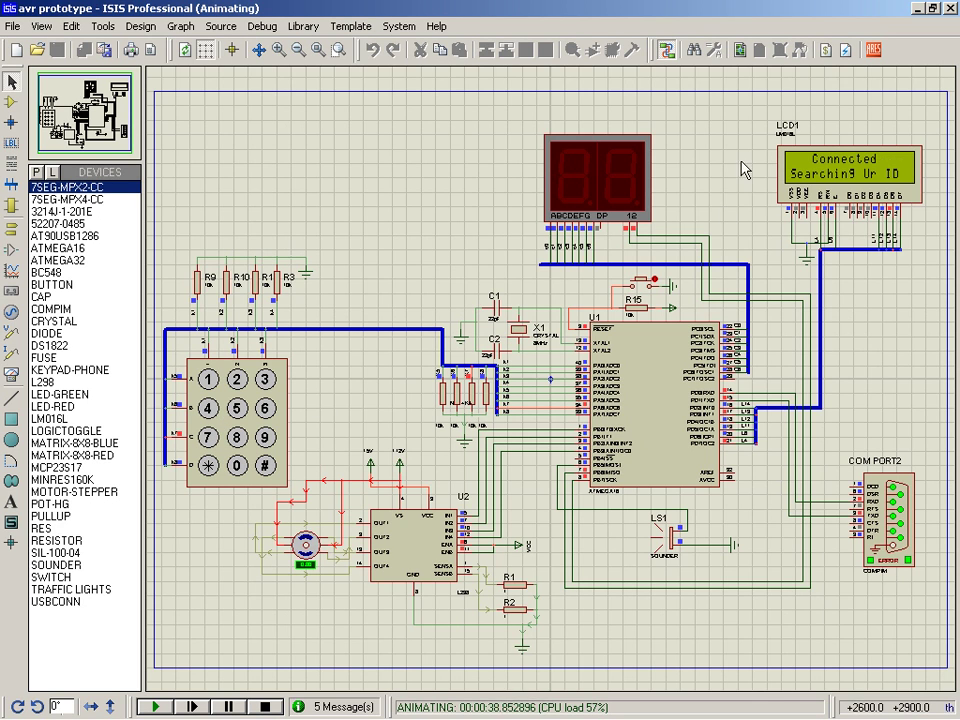
Step: Zoom in on the gate motor and L298 driver, then view the entire sheet as payment succeeds
{"action": "left_click", "coordinate": [339, 49]}
{"action": "left_click_drag", "start_coordinate": [263, 487], "coordinate": [434, 658]}
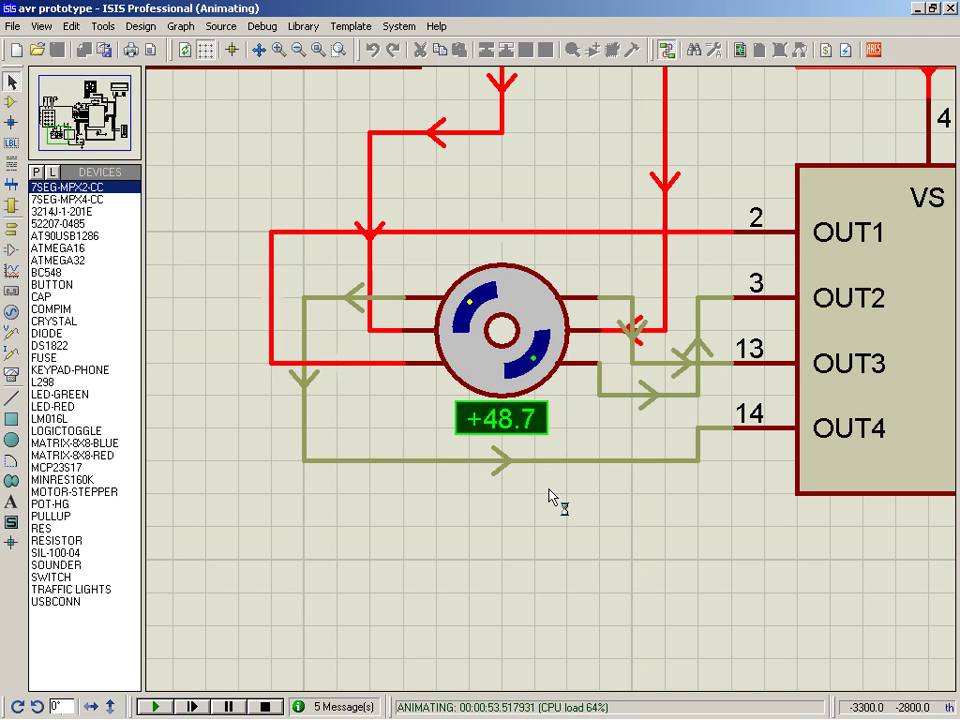
{"action": "left_click", "coordinate": [322, 56]}
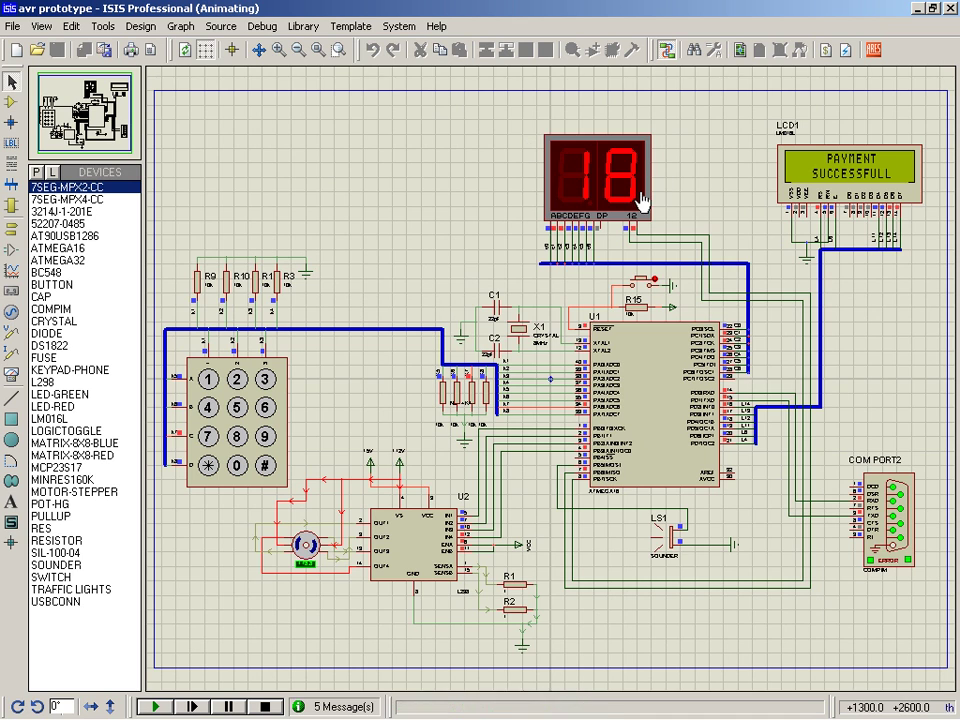
{"action": "left_click", "coordinate": [344, 50]}
Step: Zoom in on the reversing gate motor, then view the whole sheet as the LCD resets
{"action": "left_click_drag", "start_coordinate": [228, 458], "coordinate": [364, 598]}
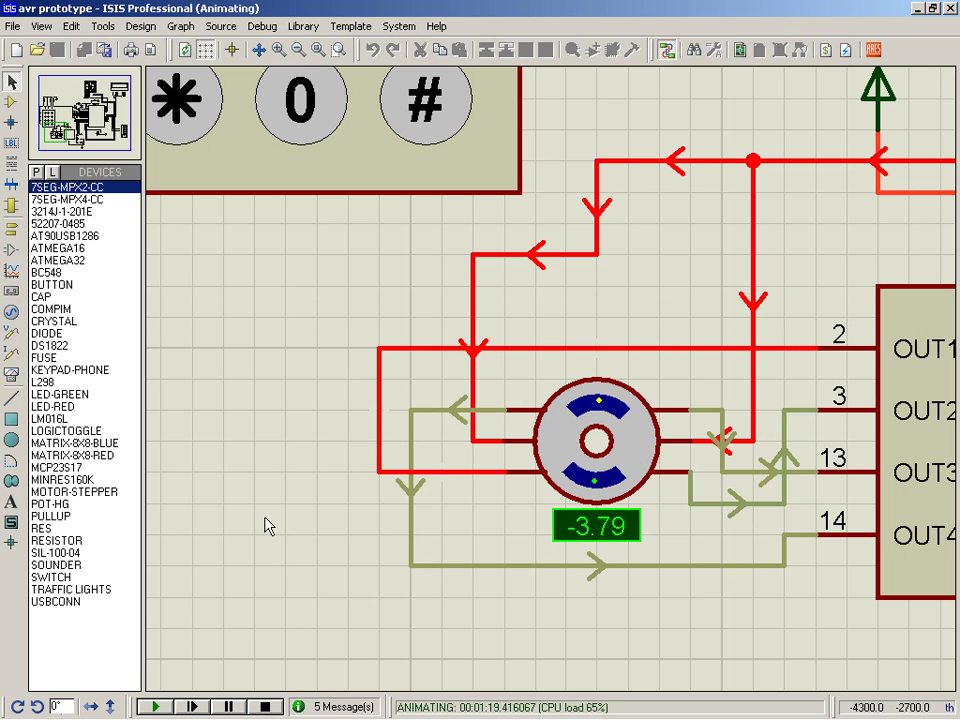
{"action": "left_click", "coordinate": [317, 49]}
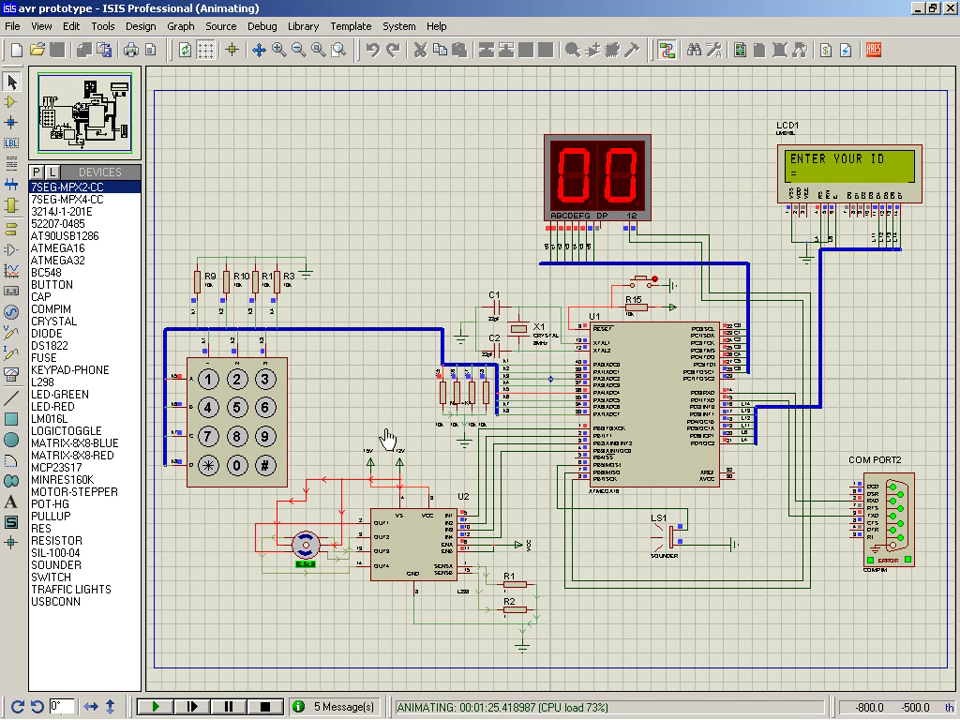
{"action": "mouse_move", "coordinate": [88, 712]}
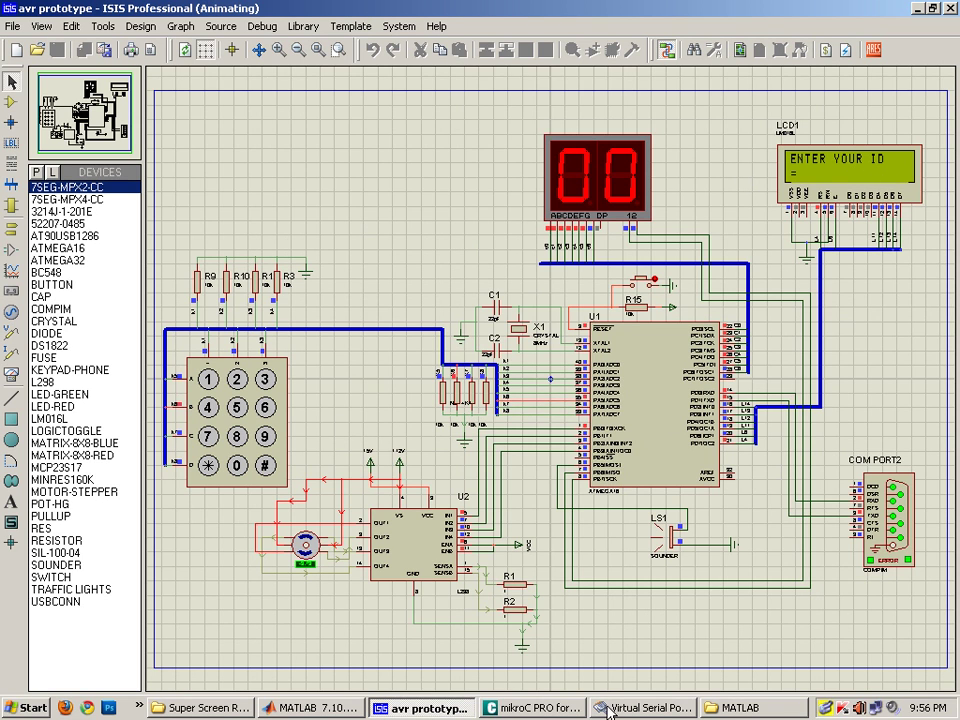
Step: Open database_bank from the MATLAB folder, confirm account 1234 holds 4200, and close Excel
{"action": "left_click", "coordinate": [740, 708]}
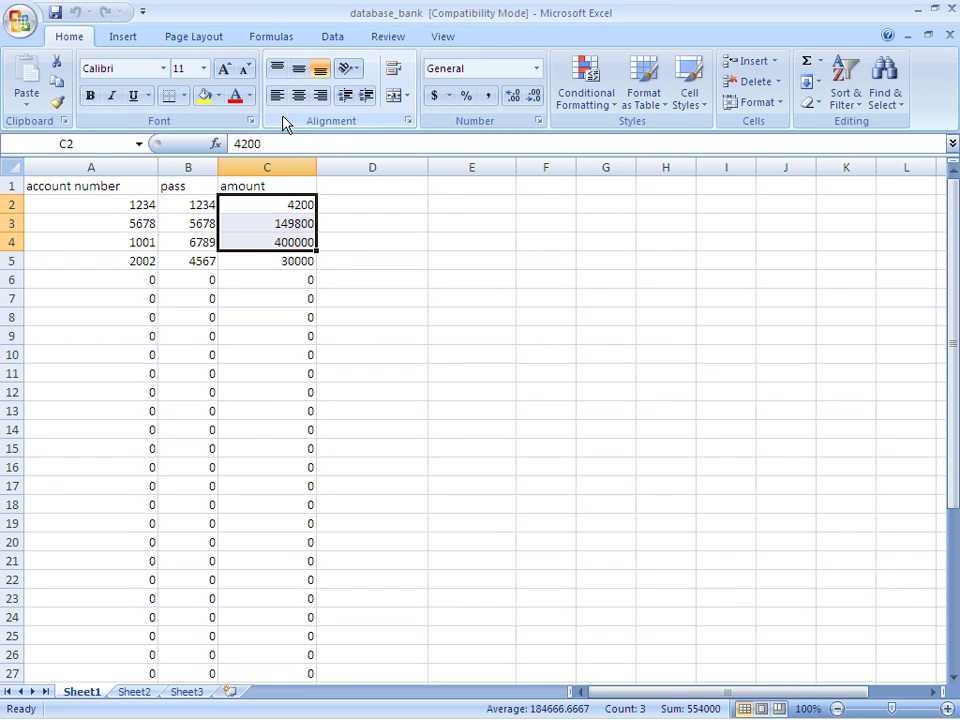
{"action": "left_click", "coordinate": [290, 205]}
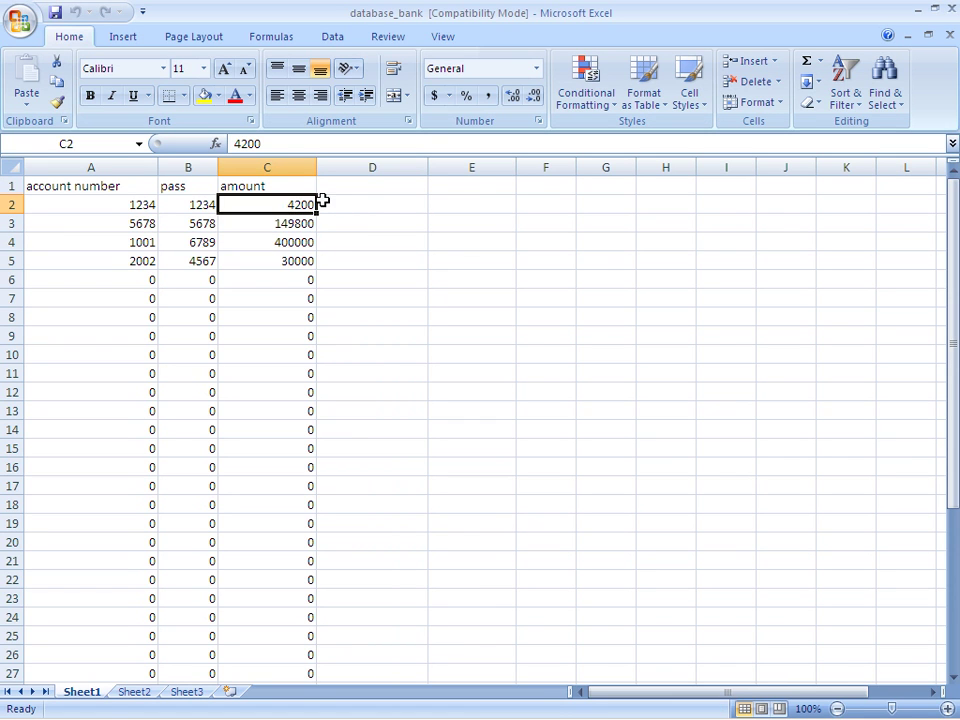
{"action": "left_click", "coordinate": [385, 201]}
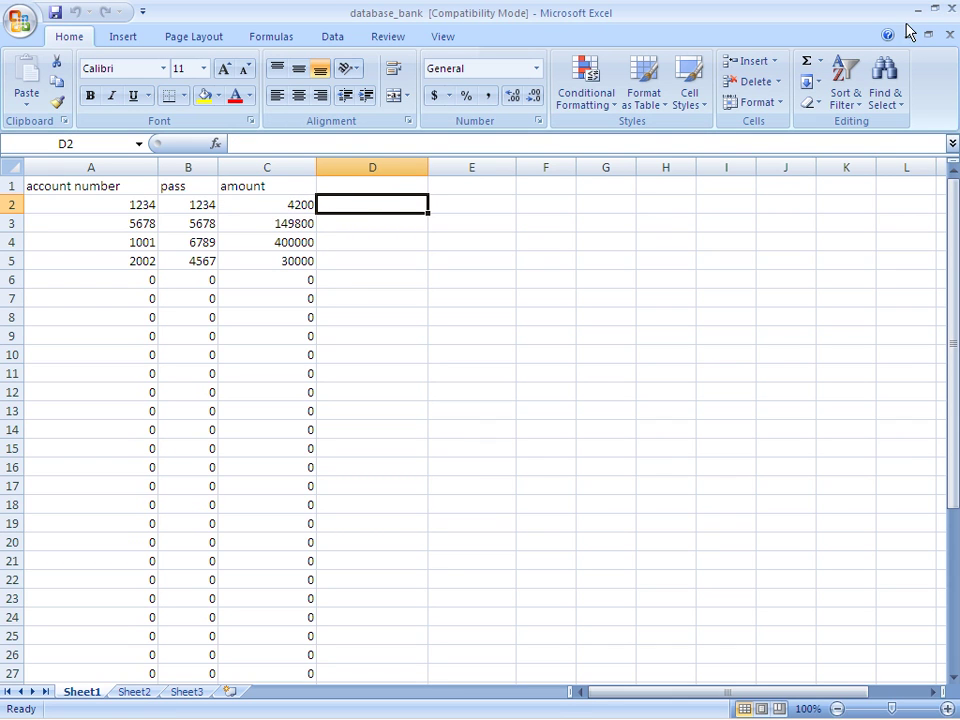
{"action": "left_click", "coordinate": [951, 9]}
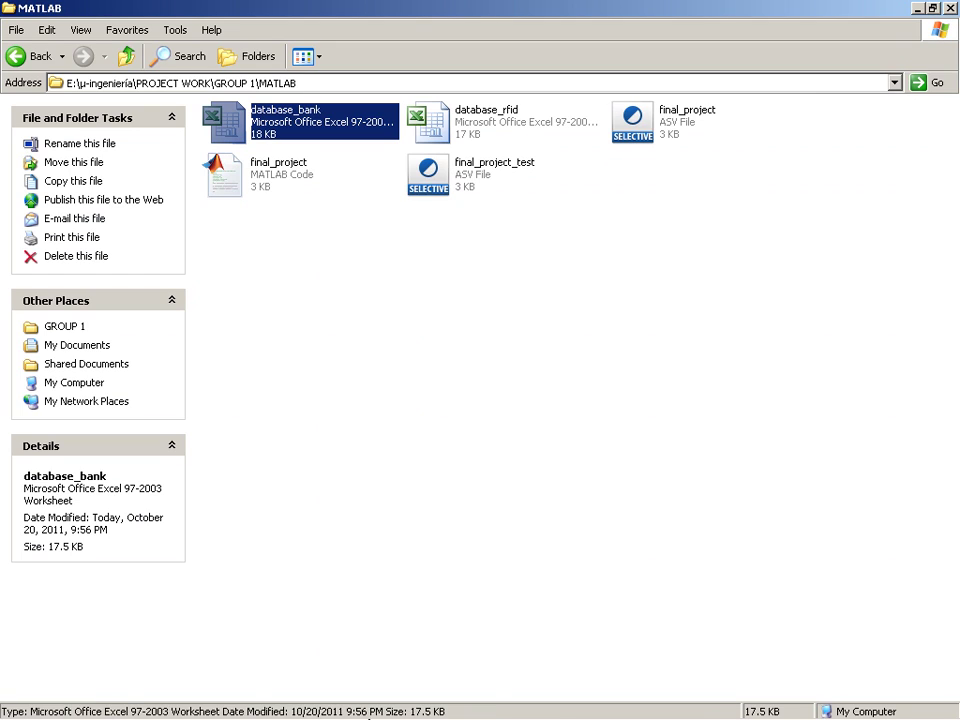
Step: Return to the simulation, enter ID 1245693 on the keypad, and switch to MATLAB
{"action": "mouse_move", "coordinate": [356, 713]}
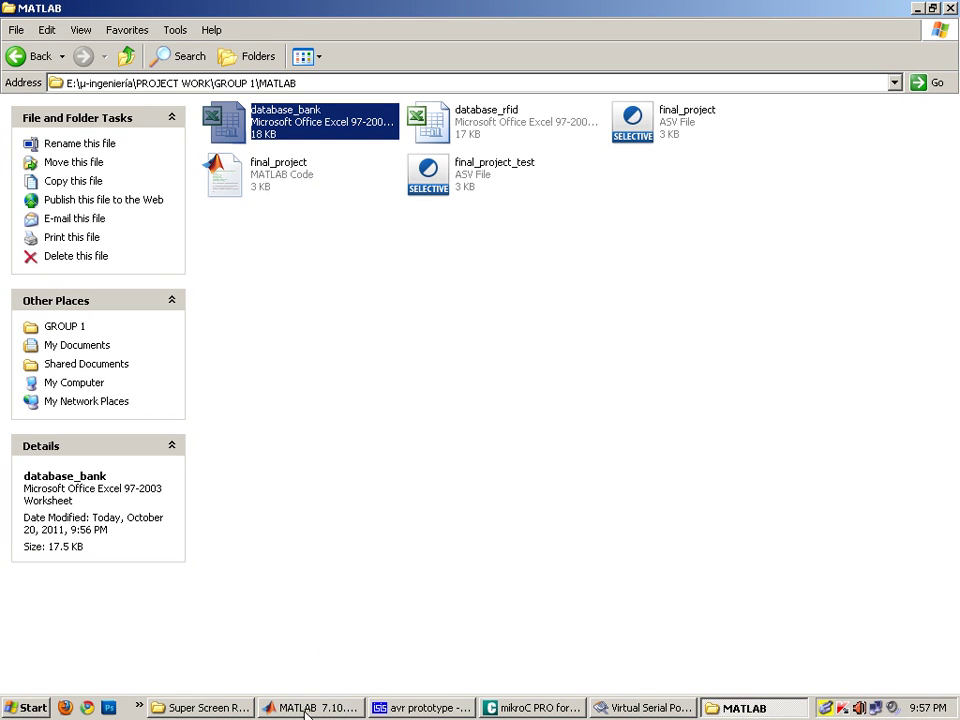
{"action": "left_click", "coordinate": [420, 707]}
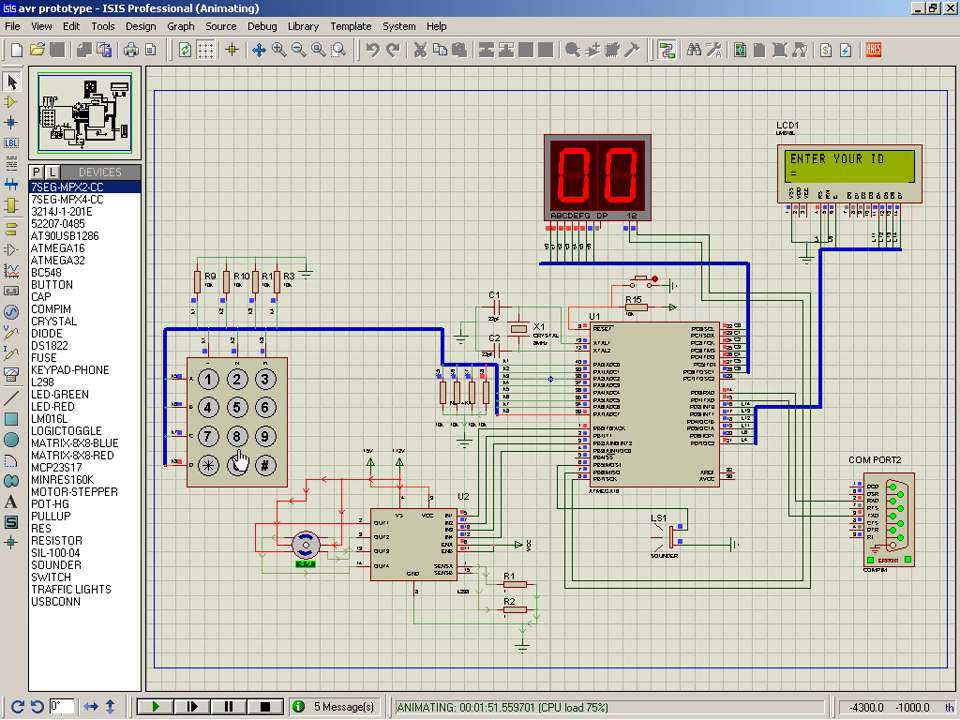
{"action": "left_click", "coordinate": [209, 382]}
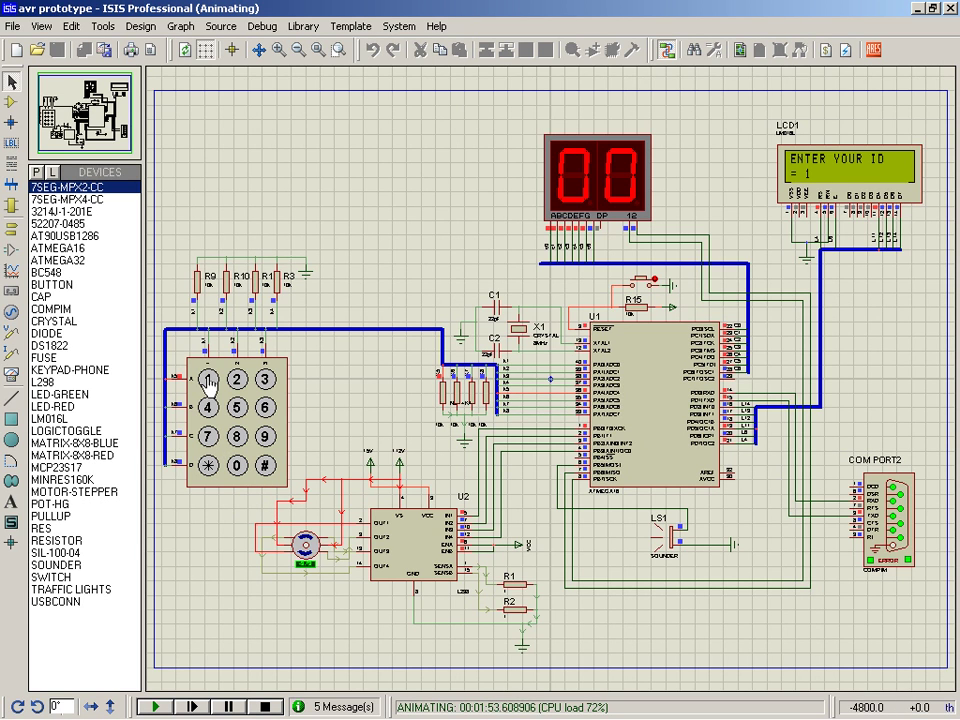
{"action": "left_click", "coordinate": [240, 382]}
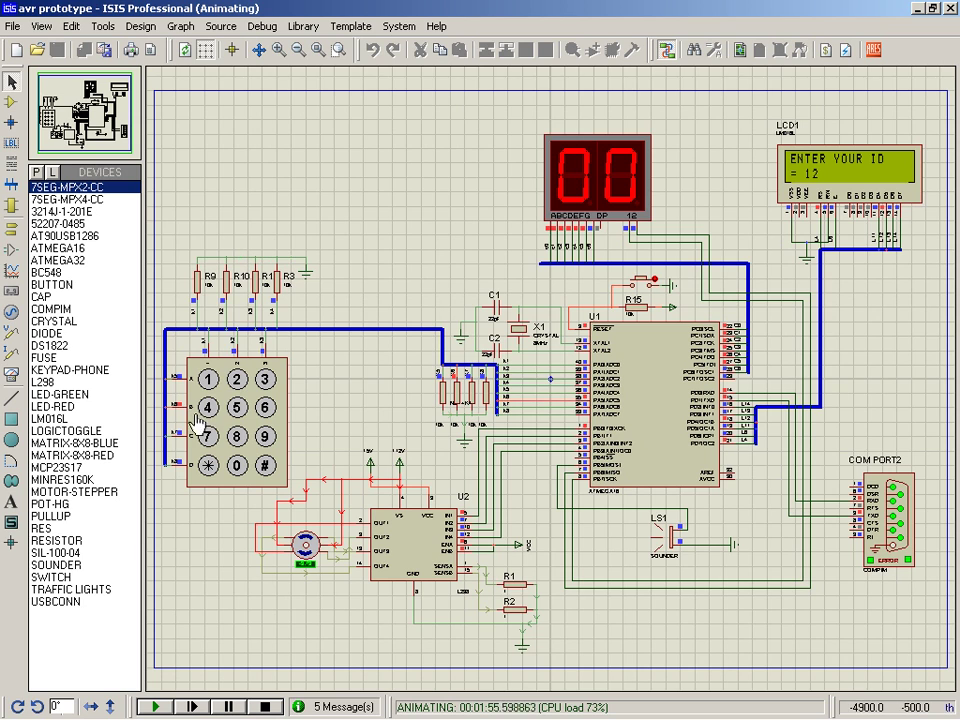
{"action": "left_click", "coordinate": [208, 407]}
{"action": "left_click", "coordinate": [232, 406]}
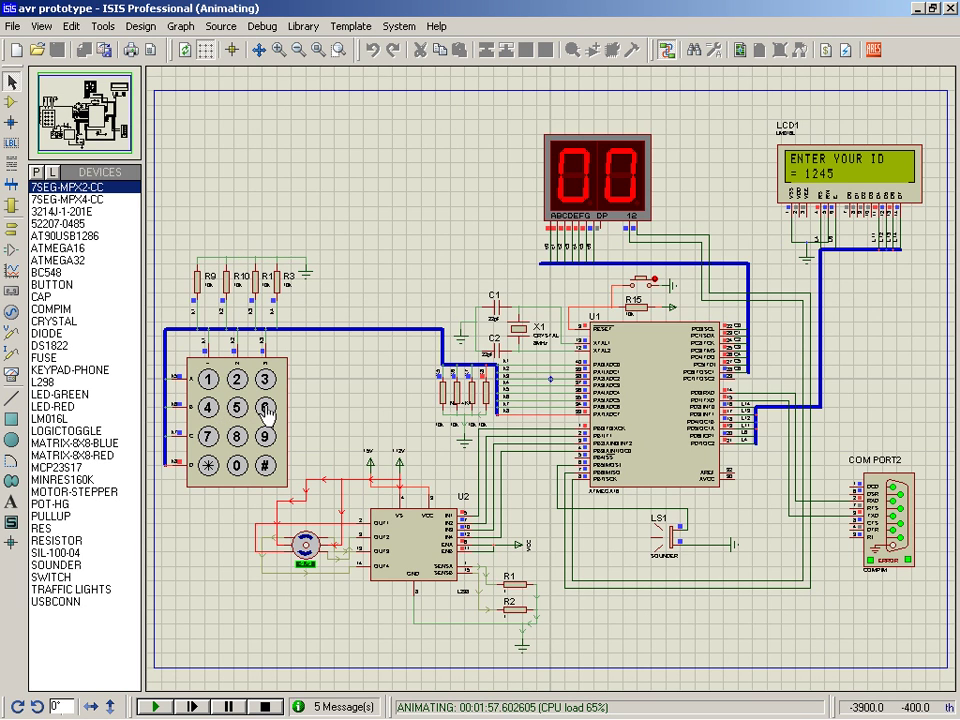
{"action": "left_click", "coordinate": [265, 437]}
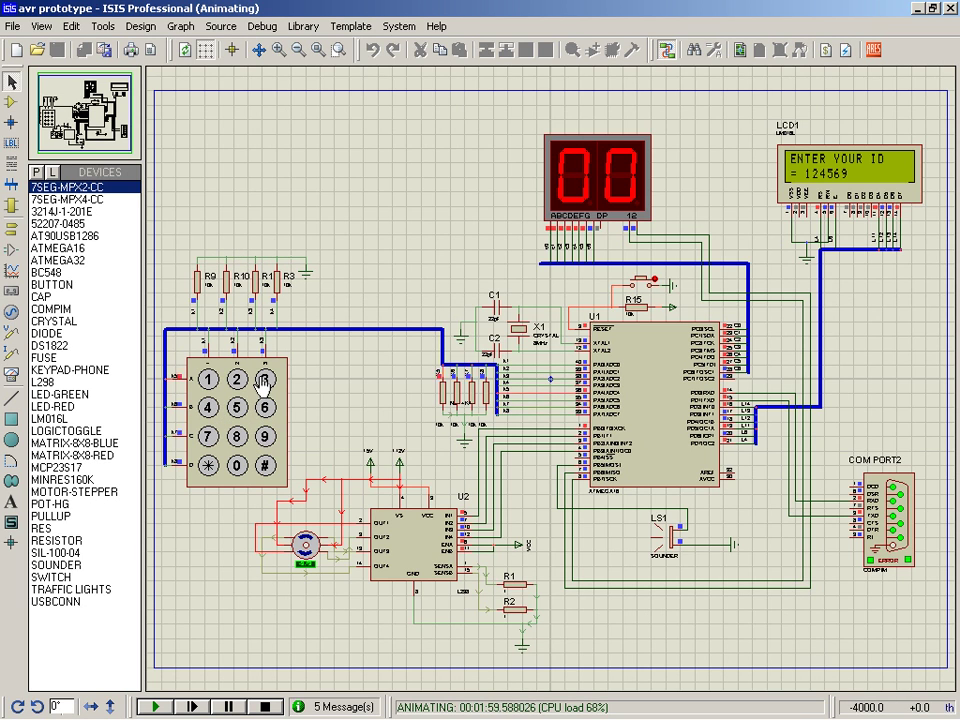
{"action": "left_click", "coordinate": [265, 381]}
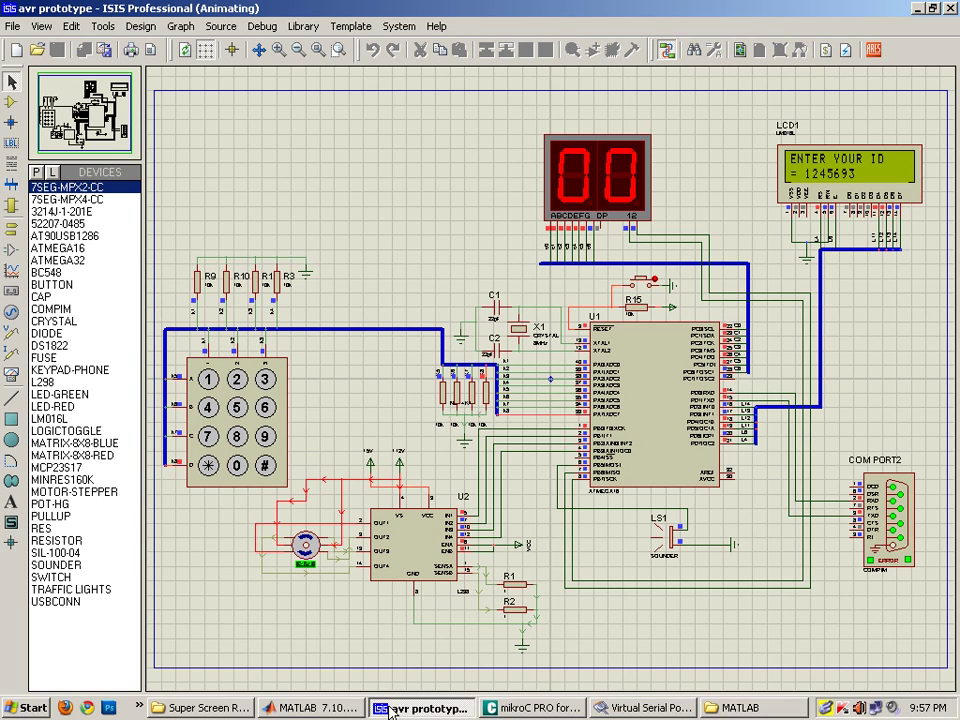
{"action": "left_click", "coordinate": [320, 707]}
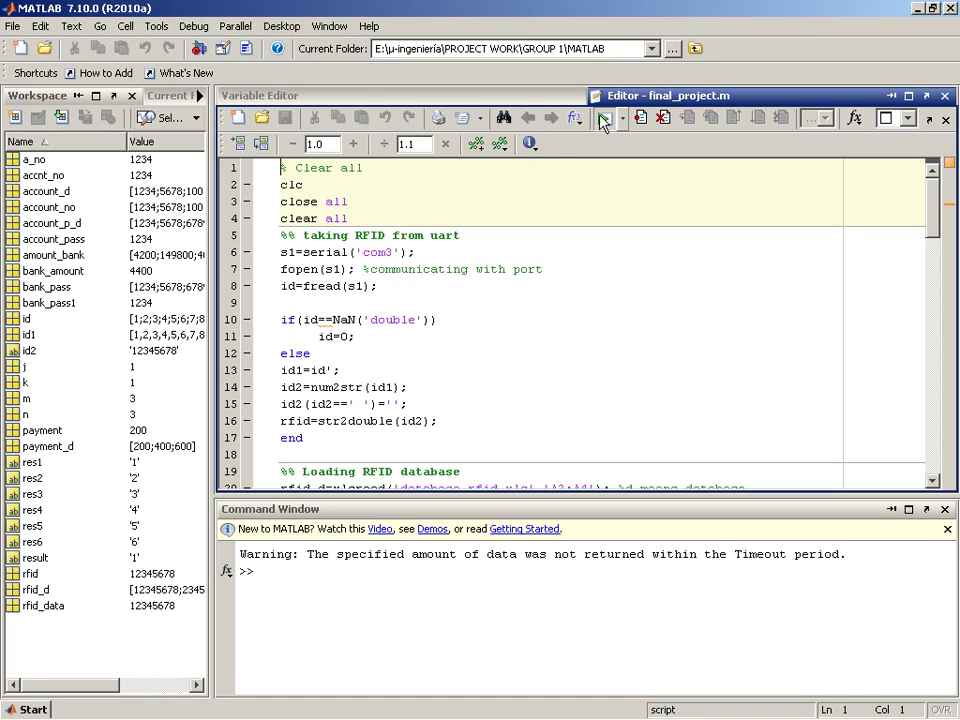
Step: Run final_project, watch the simulation cycle back to ENTER YOUR ID, then return to MATLAB
{"action": "left_click", "coordinate": [601, 121]}
{"action": "left_click", "coordinate": [405, 707]}
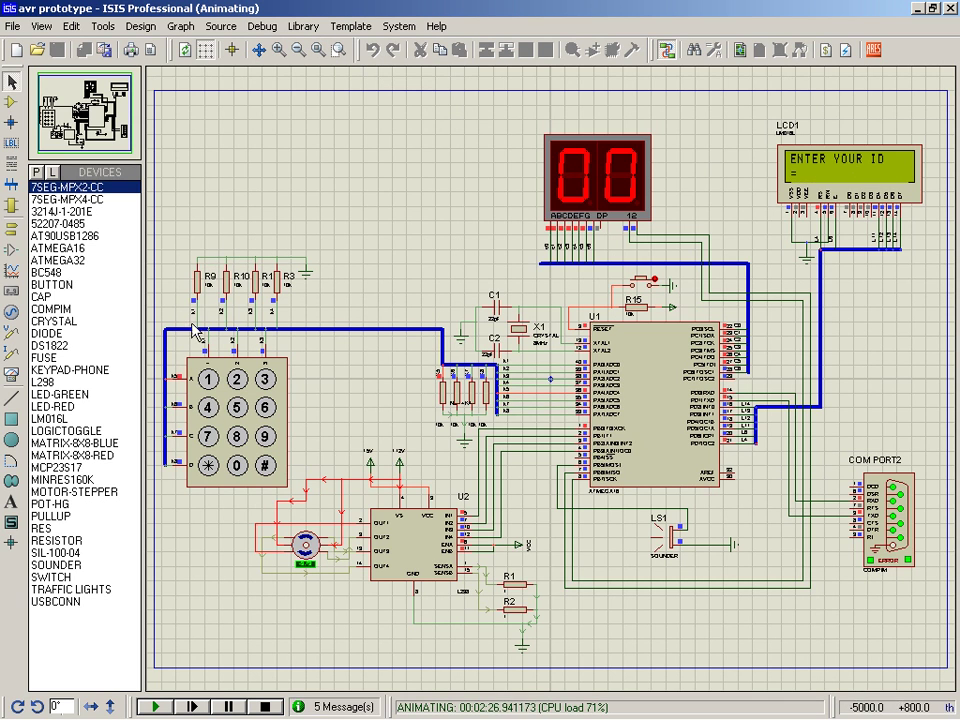
{"action": "mouse_move", "coordinate": [245, 718]}
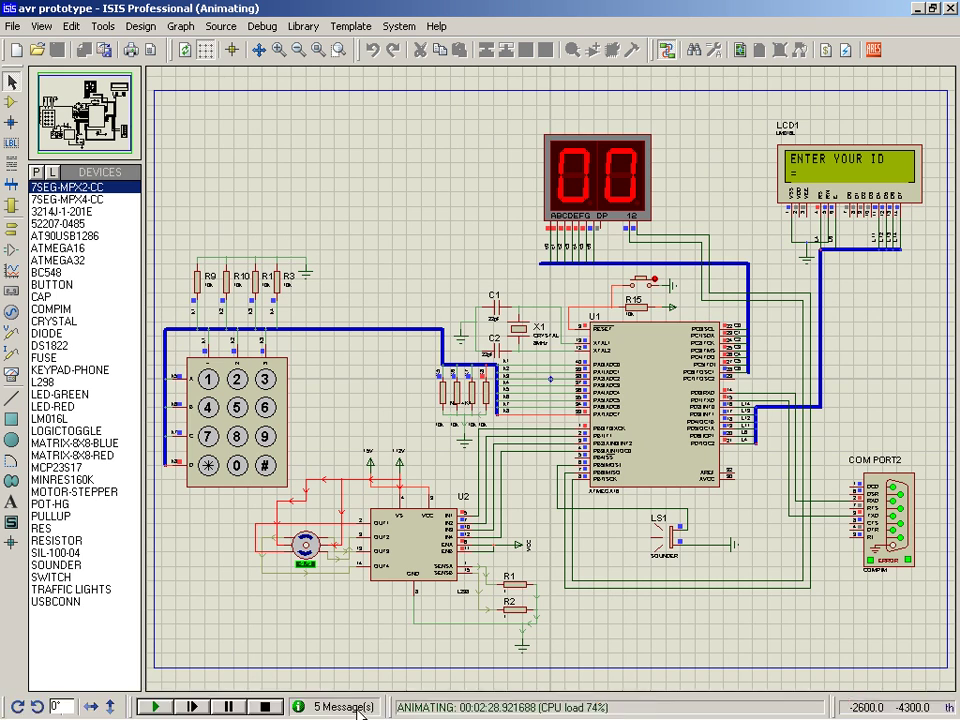
{"action": "left_click", "coordinate": [338, 710]}
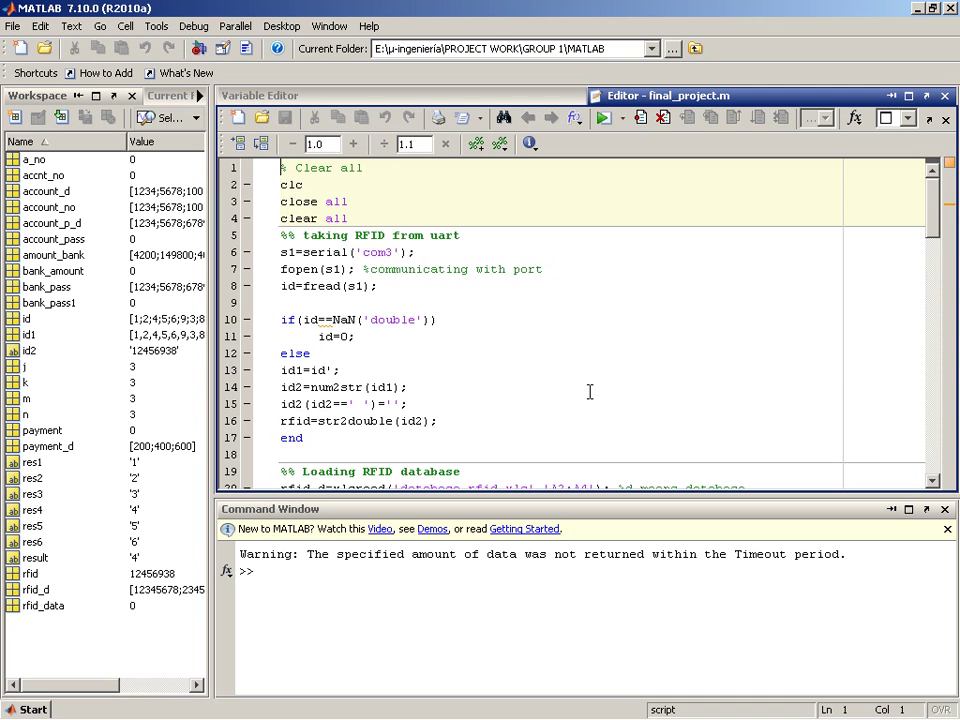
Step: Review the MATLAB keypad-versus-database comparison and result codes, then show the mikroC group1.c firmware source
{"action": "left_click_drag", "start_coordinate": [936, 197], "coordinate": [851, 459]}
{"action": "scroll", "coordinate": [522, 405], "scroll_direction": "up", "scroll_amount": 7}
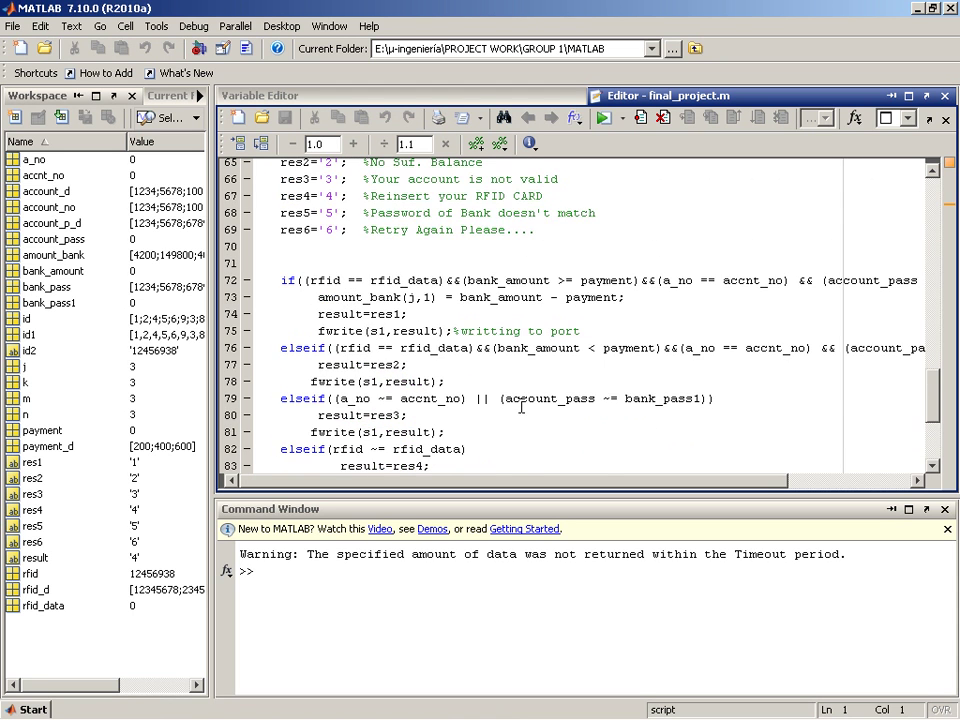
{"action": "left_click", "coordinate": [372, 313]}
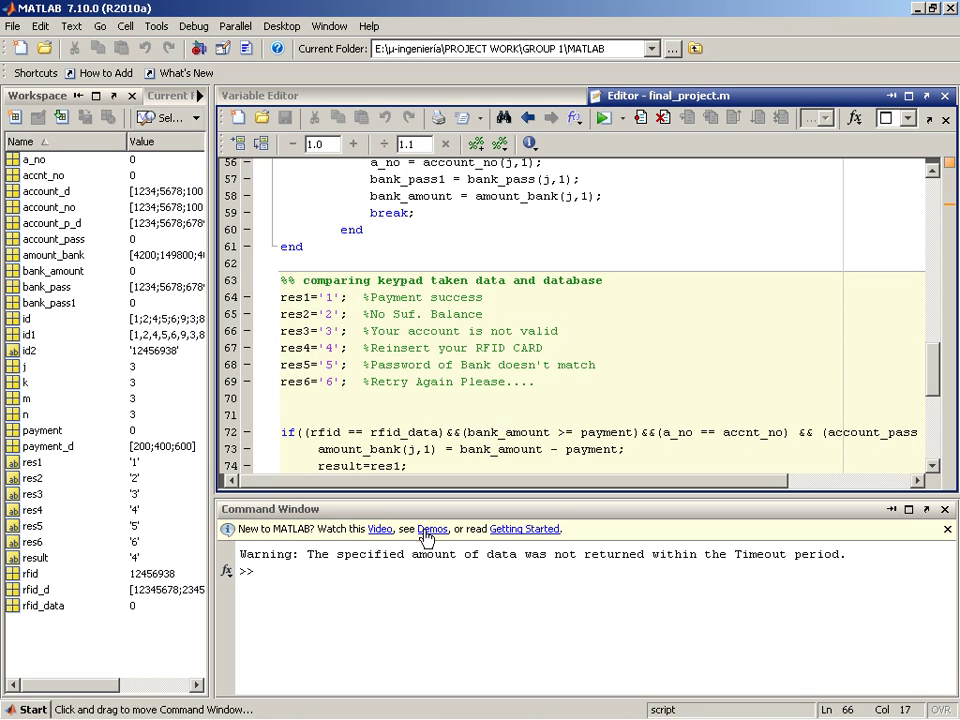
{"action": "mouse_move", "coordinate": [422, 716]}
{"action": "left_click", "coordinate": [492, 708]}
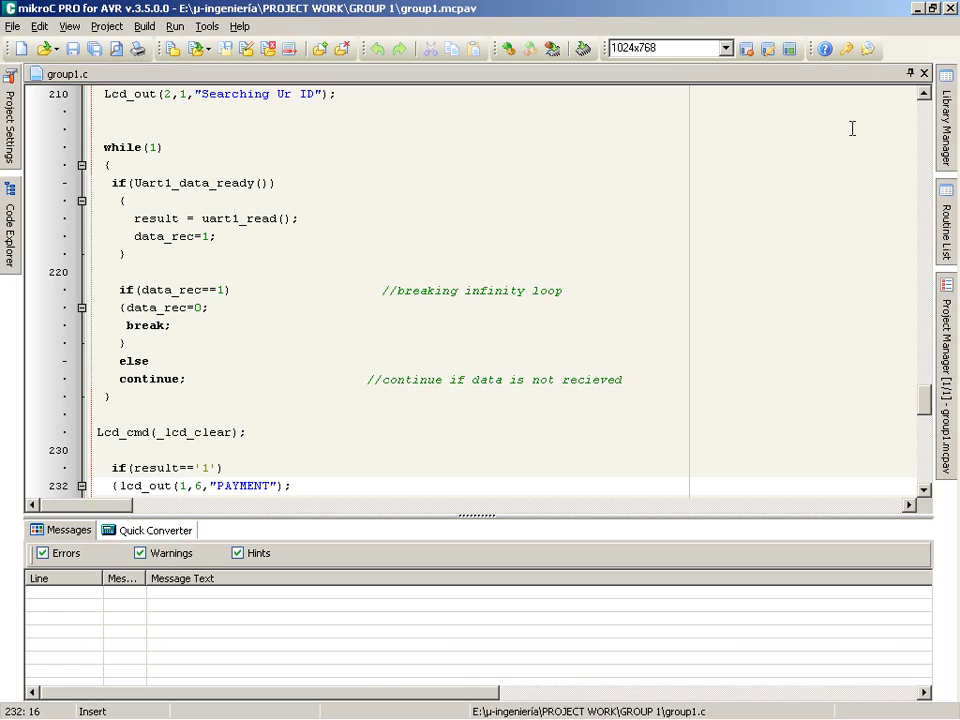
{"action": "left_click_drag", "start_coordinate": [926, 403], "coordinate": [874, 30]}
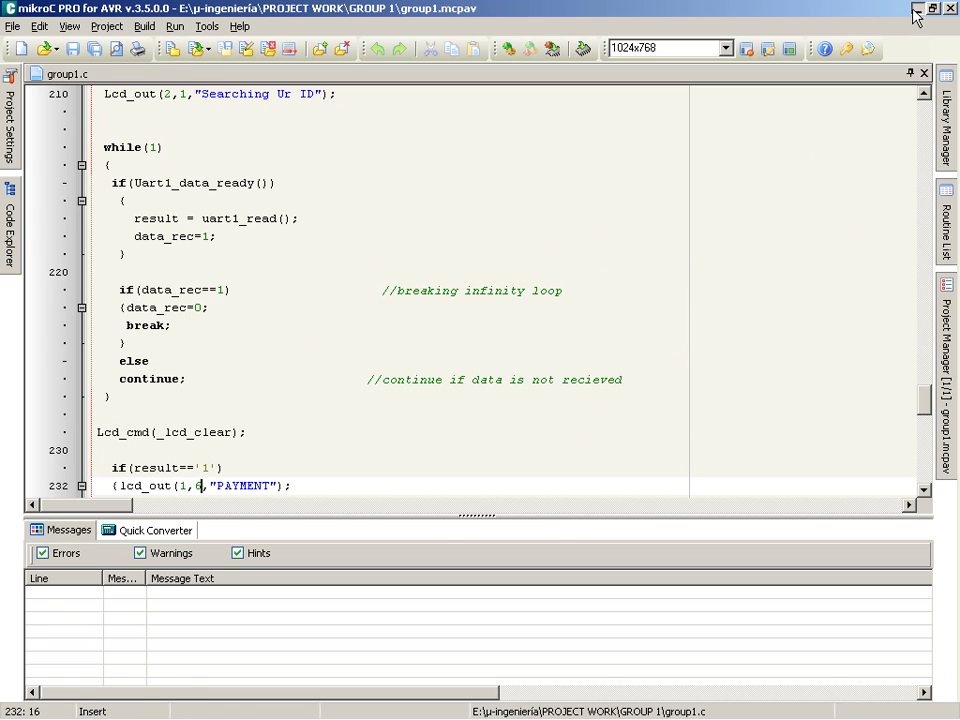